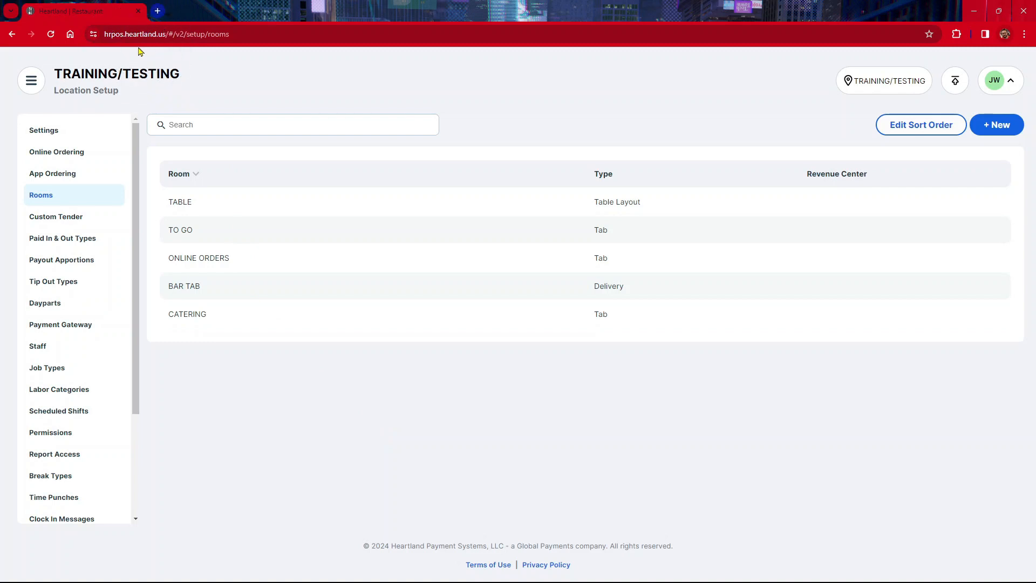
Step: Open the TABLE room's settings from the Rooms section of Location Setup
left_click(32, 87)
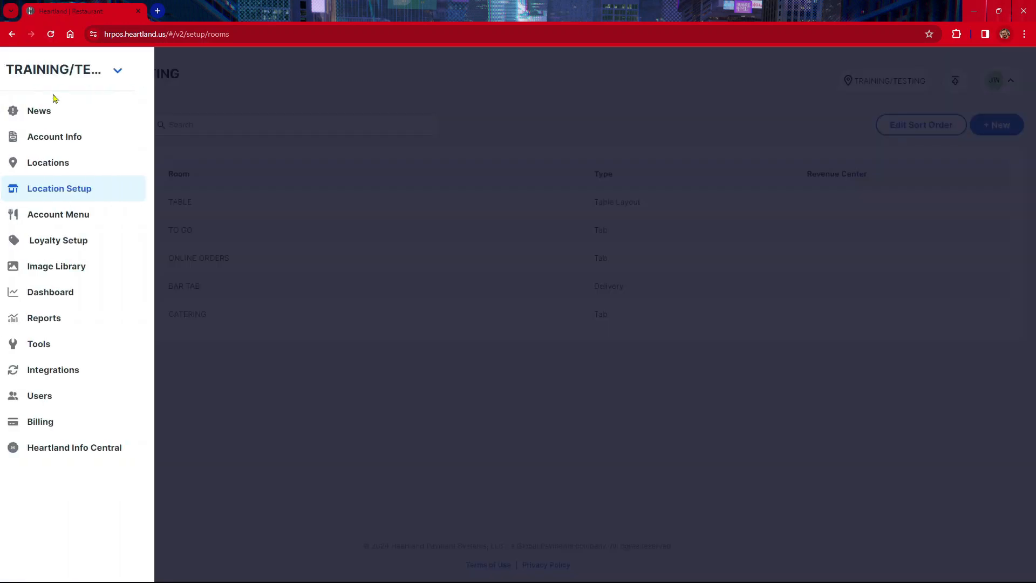
left_click(112, 188)
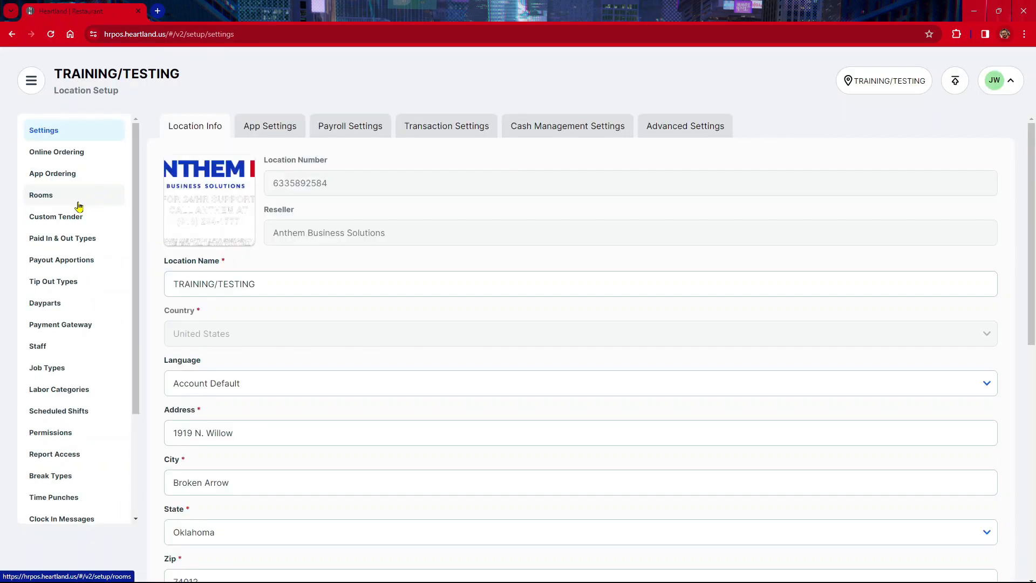
left_click(79, 204)
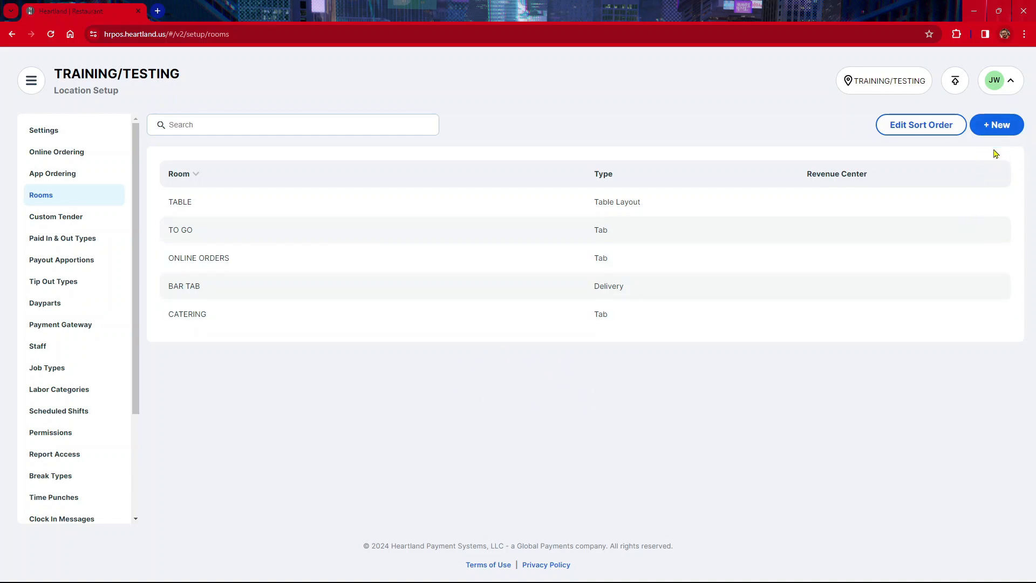
left_click(216, 210)
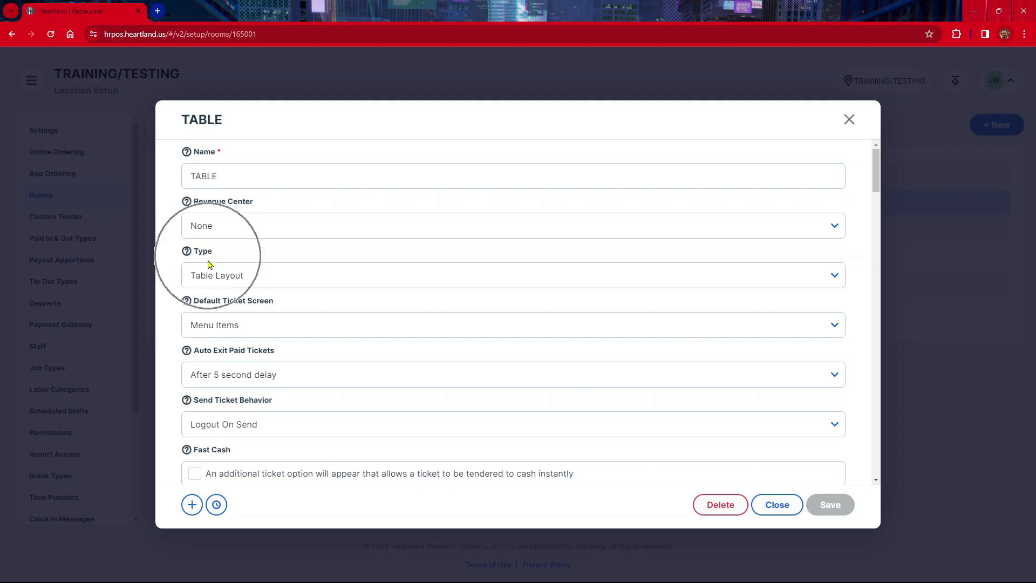
Step: Review the TABLE room's type options and its remaining settings down to the room layout editor
left_click(238, 278)
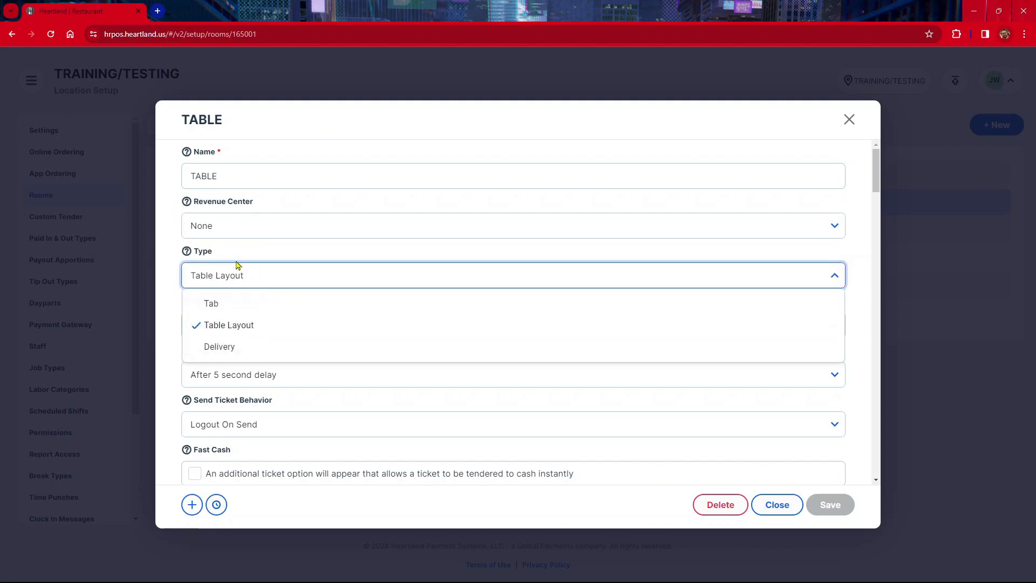
left_click(236, 254)
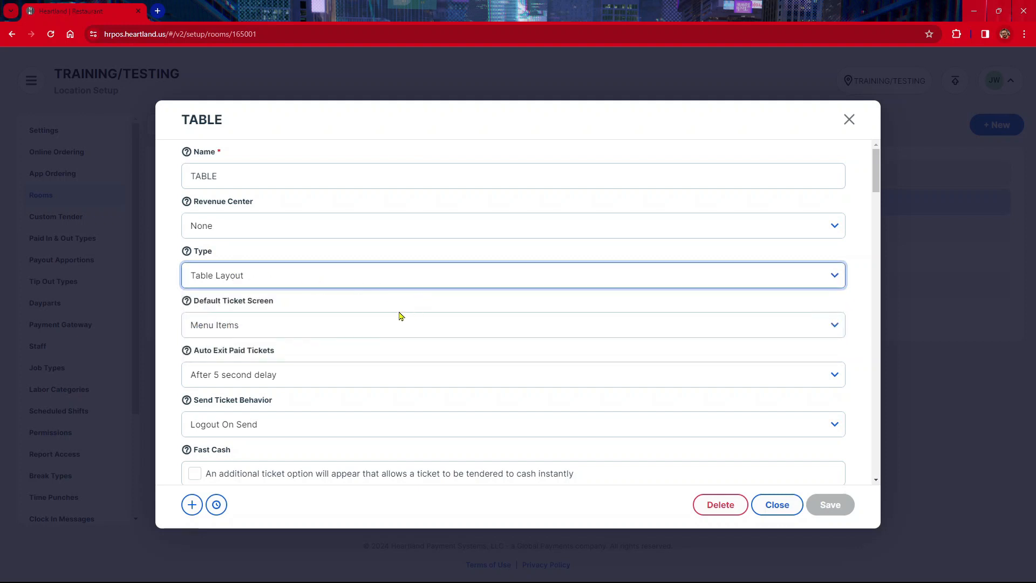
scroll(396, 331, "down", 1)
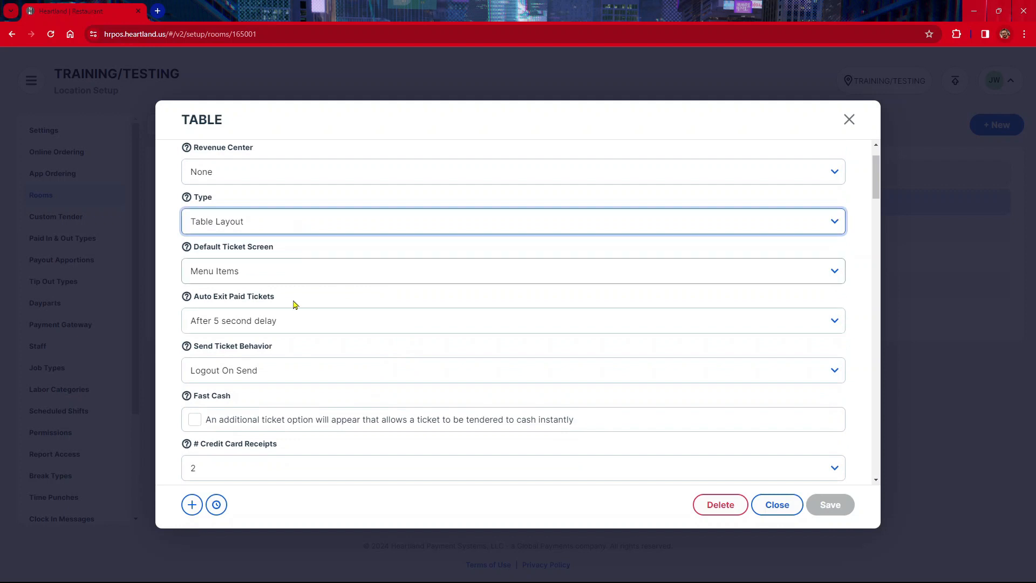
scroll(389, 308, "down", 3)
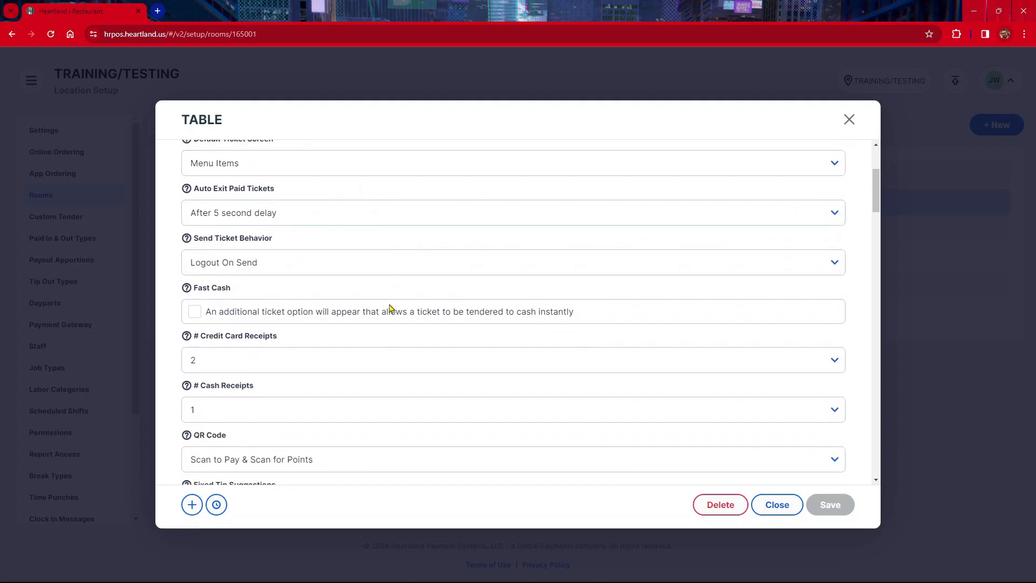
scroll(390, 316, "down", 5)
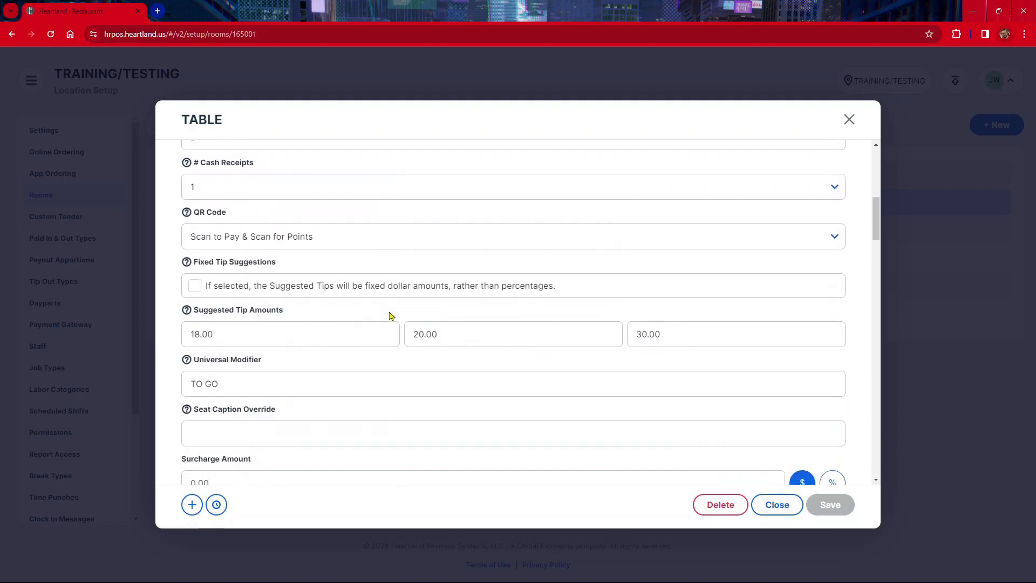
scroll(391, 318, "down", 5)
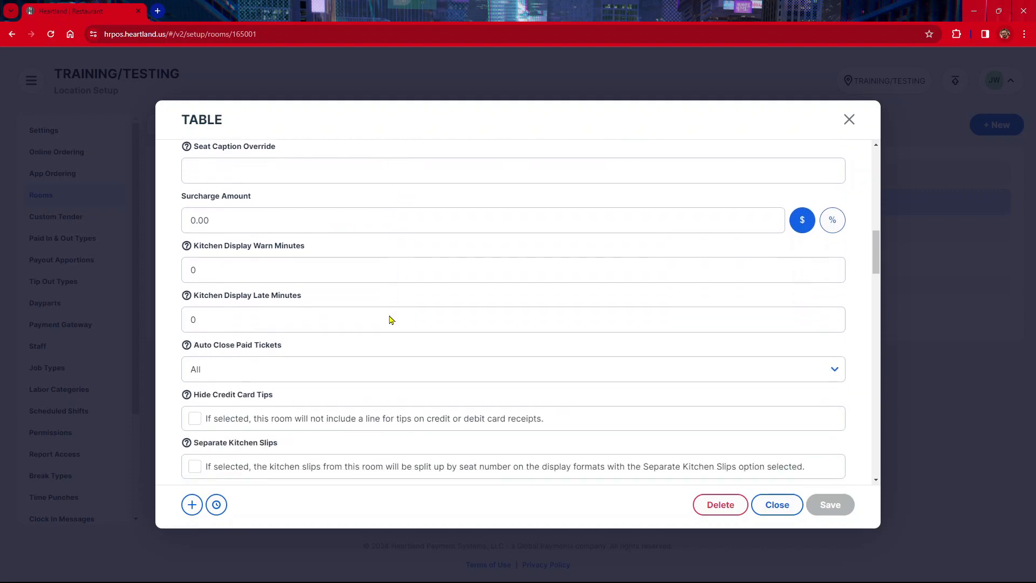
scroll(390, 319, "down", 4)
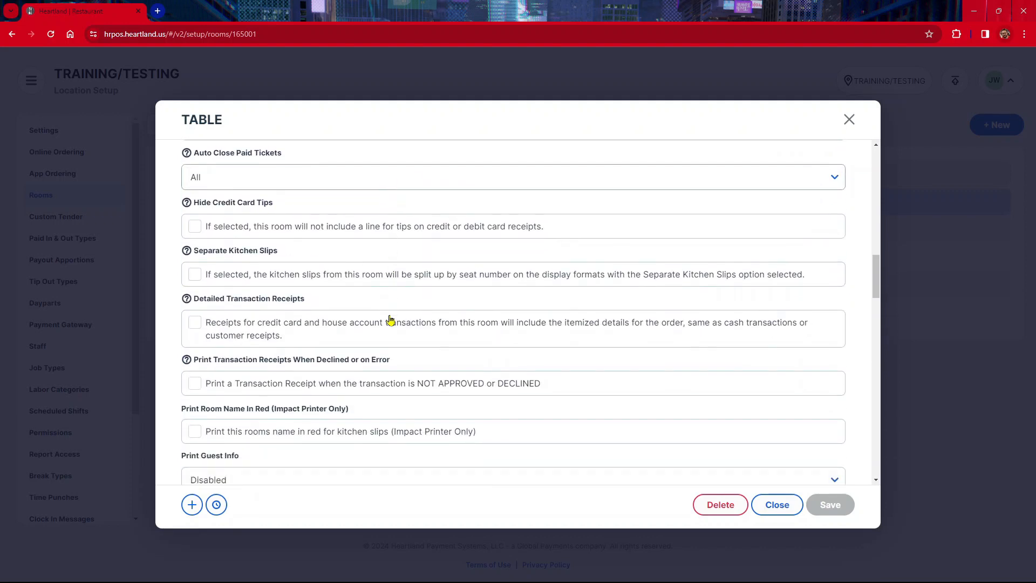
scroll(390, 319, "down", 4)
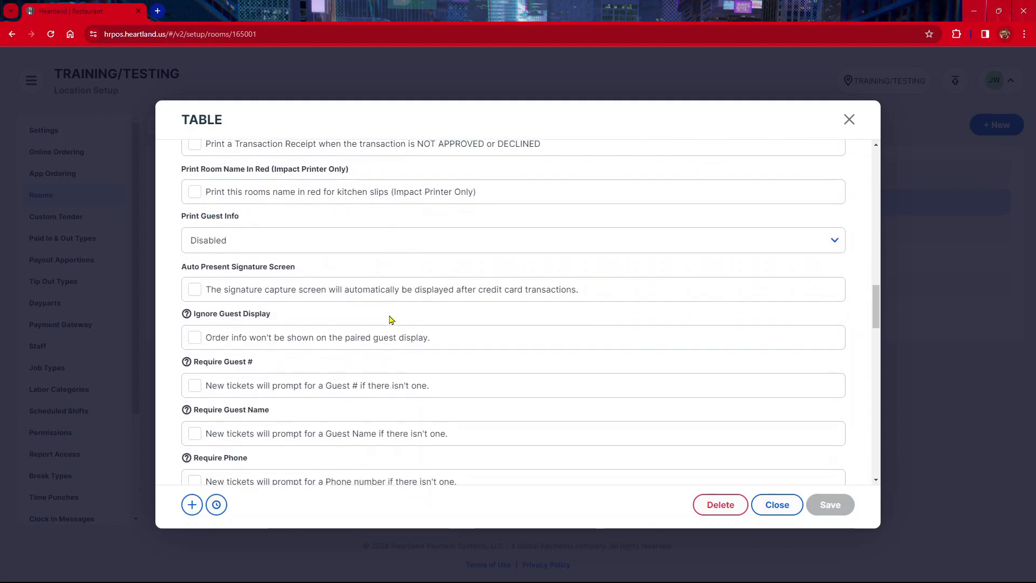
scroll(391, 319, "down", 5)
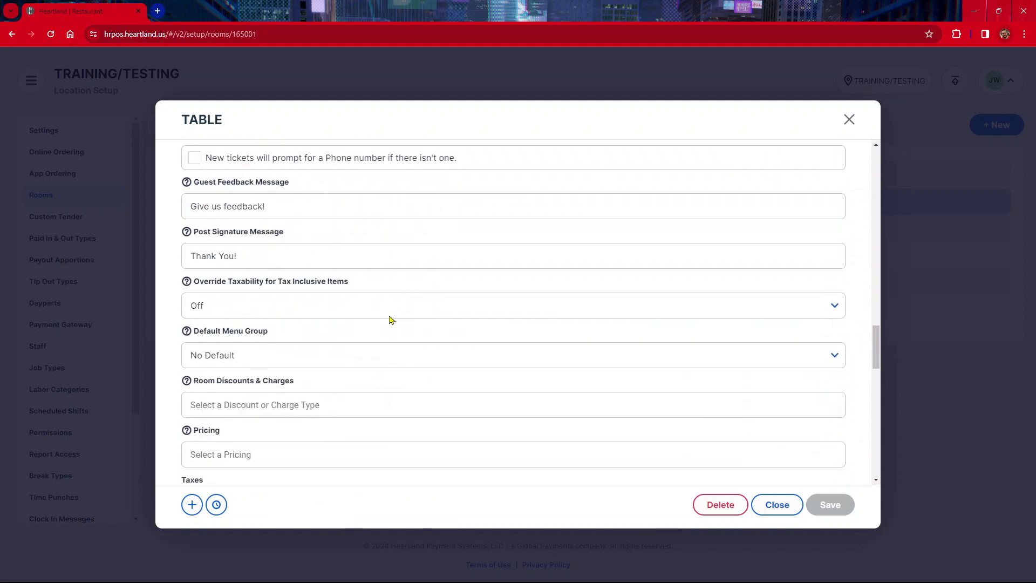
scroll(391, 320, "down", 6)
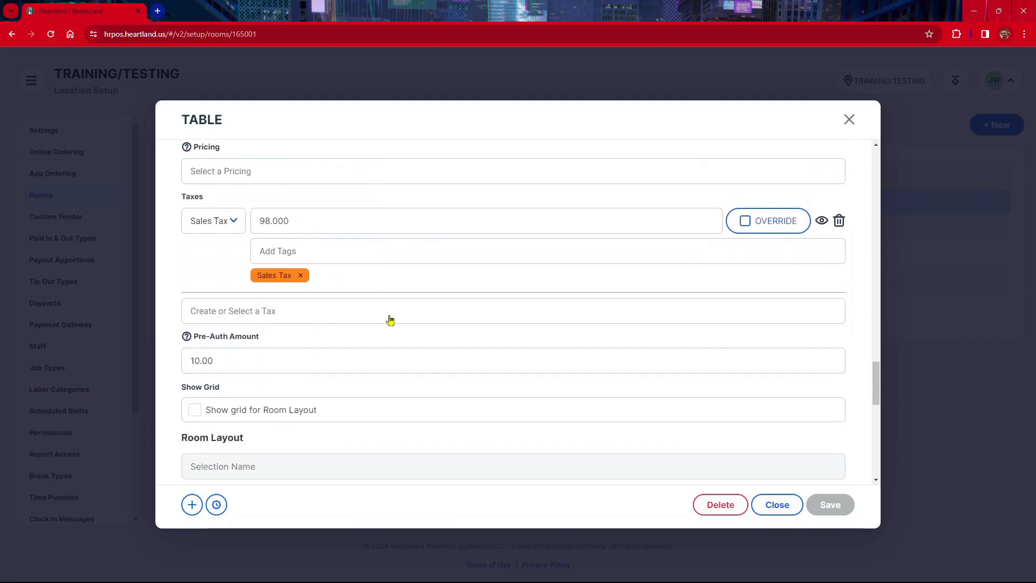
scroll(390, 320, "down", 3)
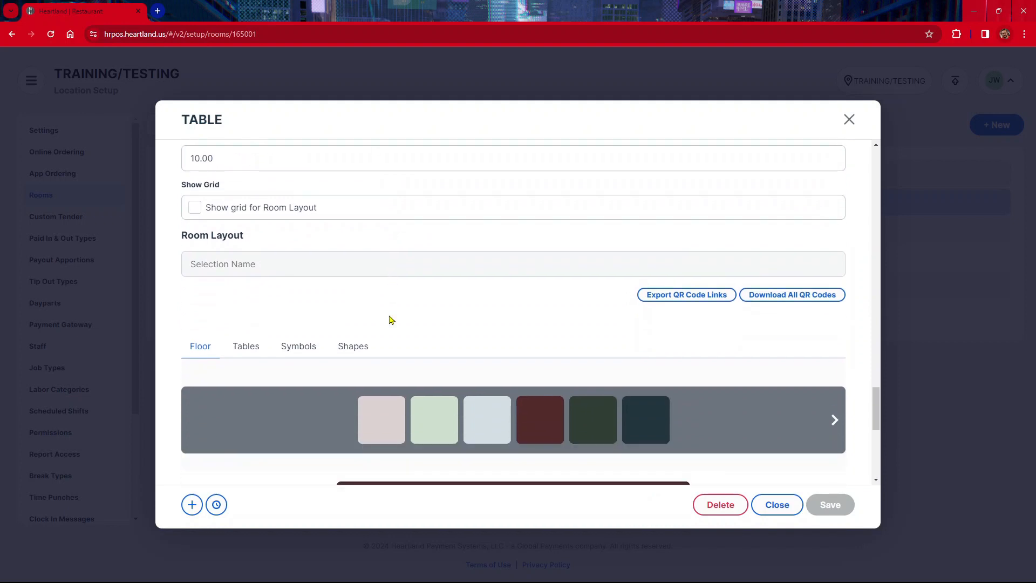
scroll(390, 320, "down", 1)
scroll(390, 320, "down", 1)
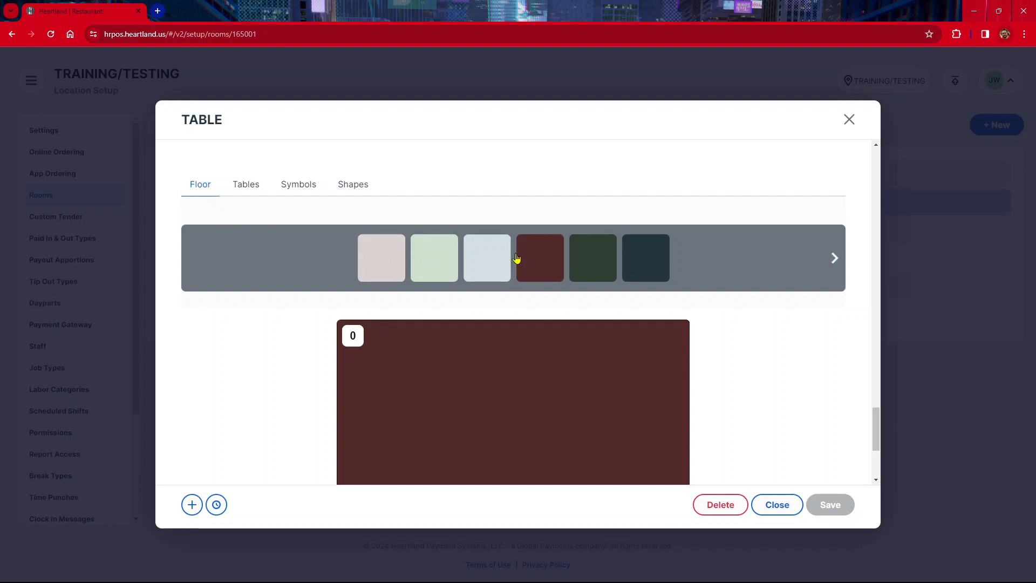
Step: Look through the available floor styles and set the room layout's floor to the solid dark teal colour
left_click(834, 261)
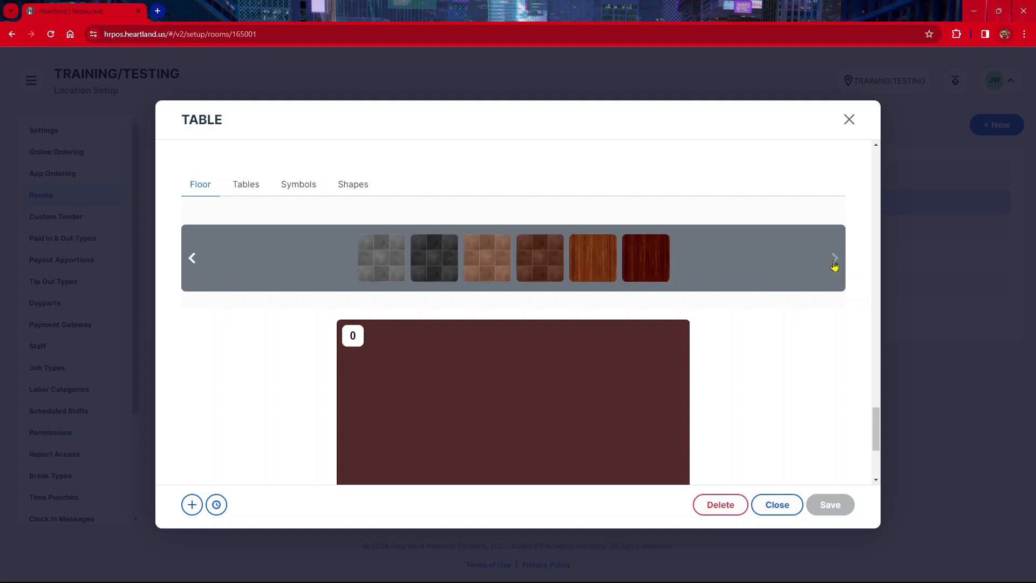
left_click(835, 261)
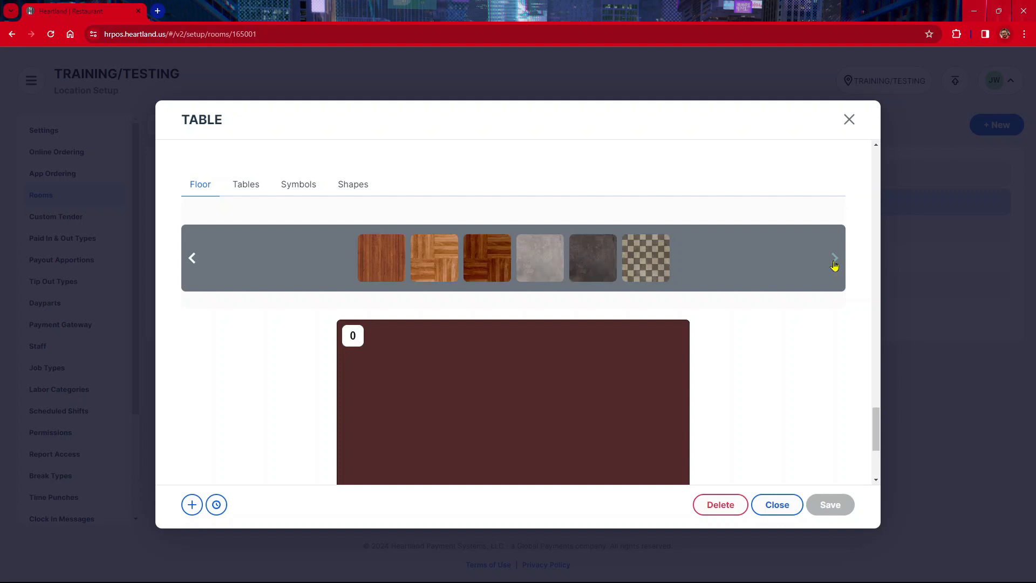
left_click(834, 262)
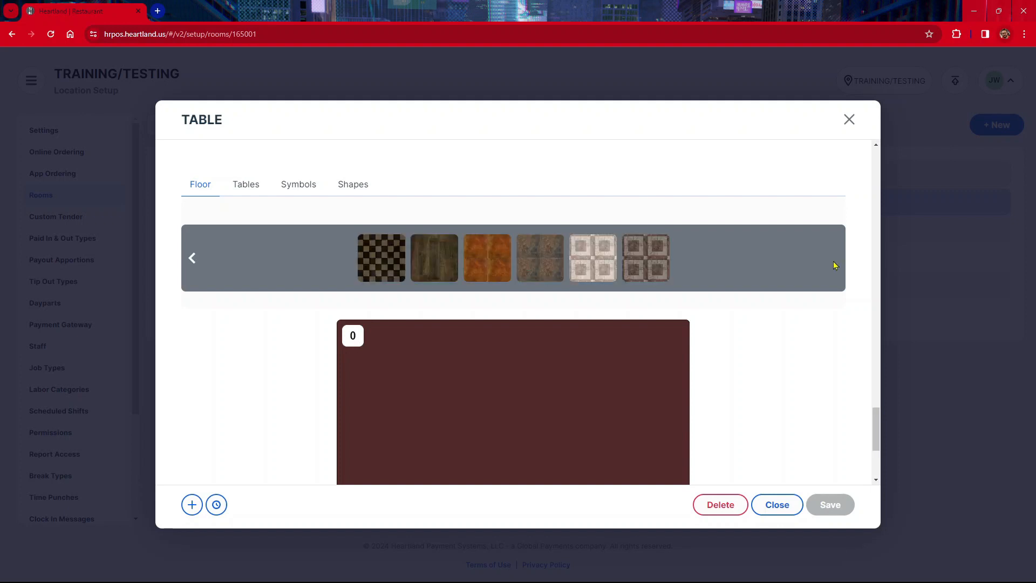
left_click(197, 258)
left_click(197, 258)
left_click(197, 258)
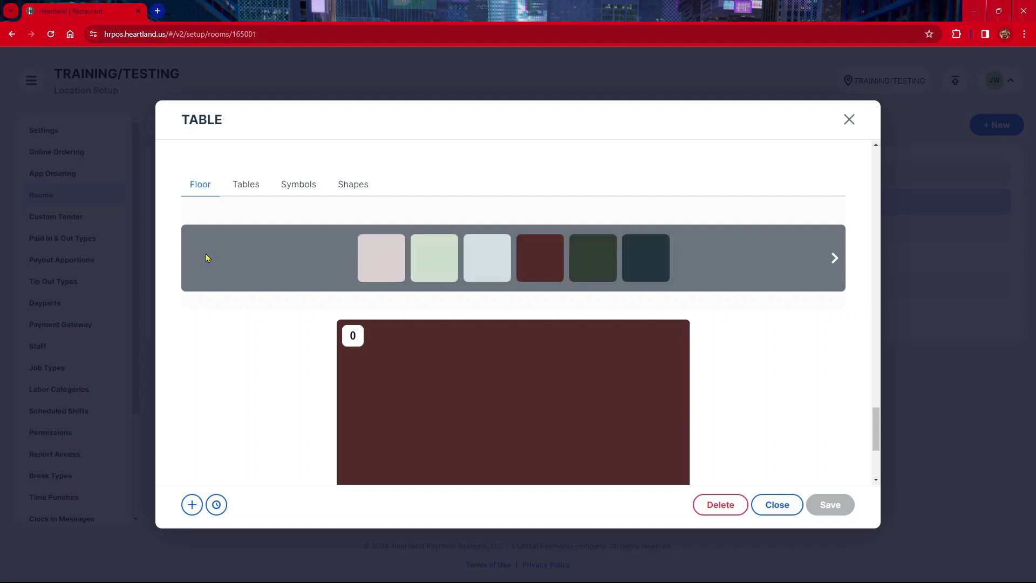
left_click(641, 261)
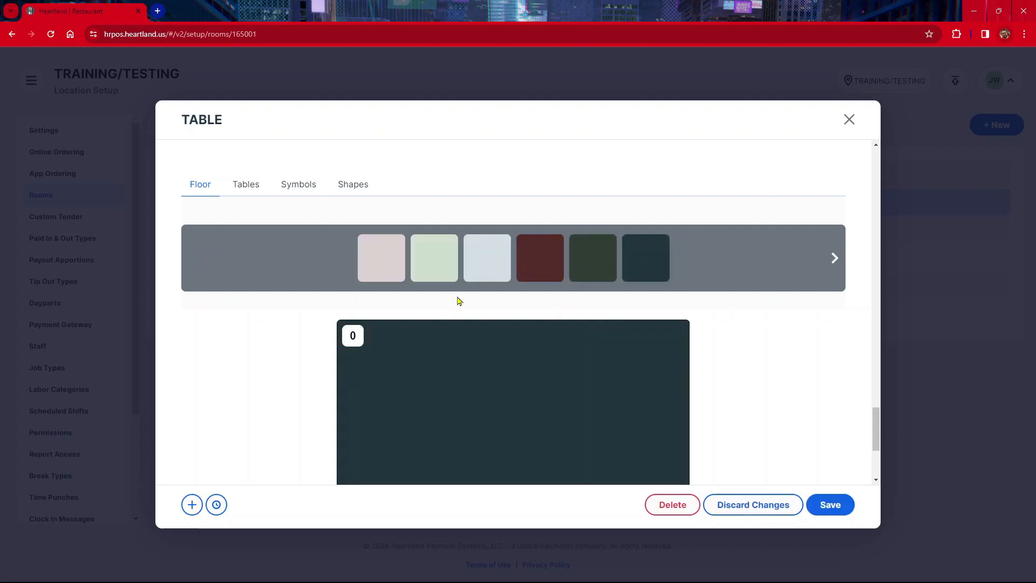
scroll(458, 301, "down", 3)
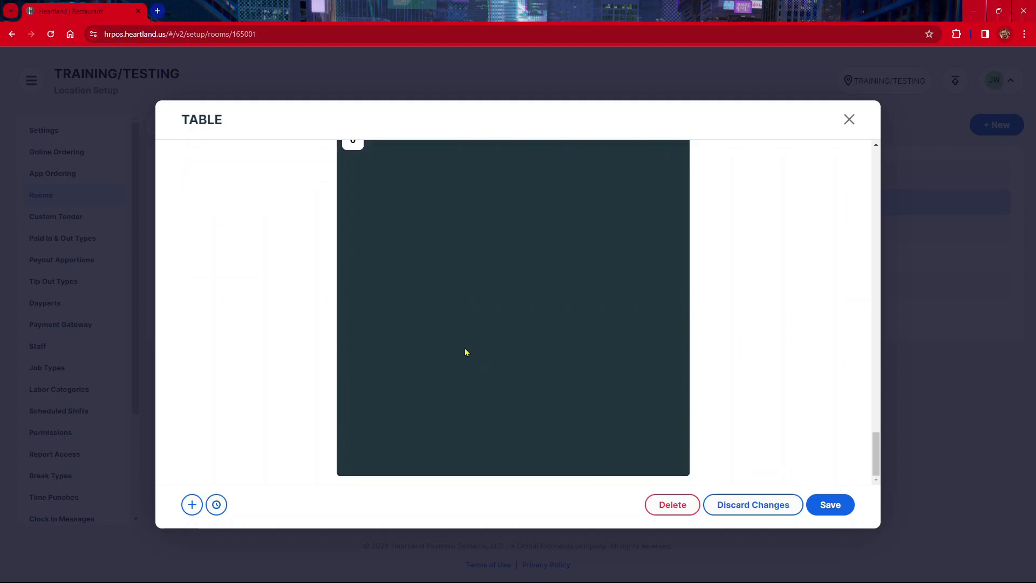
Step: Add the horizontal rectangular table with a bench above and chairs below, placing it near the middle of the floor's upper edge
scroll(466, 351, "up", 5)
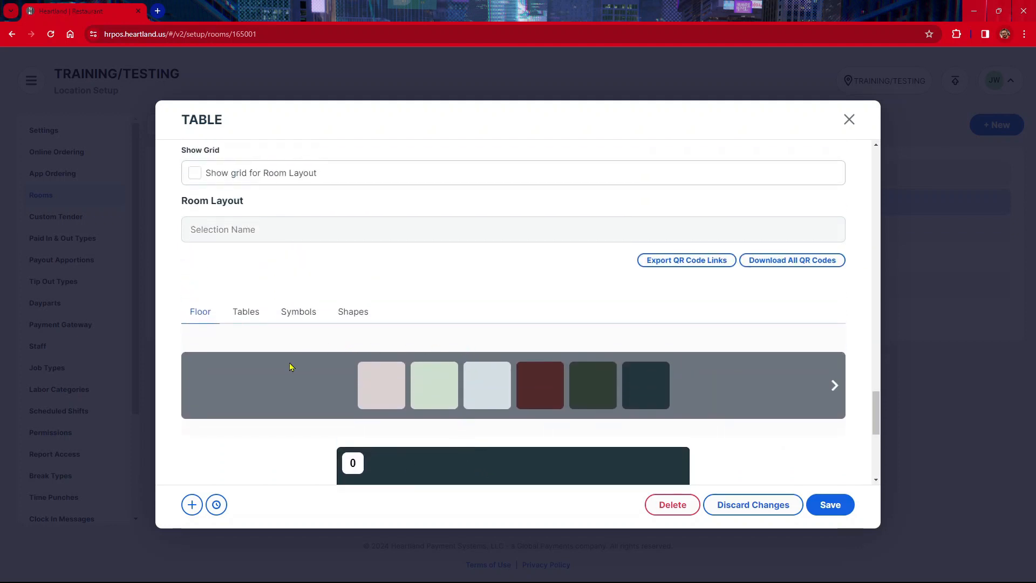
scroll(250, 340, "down", 1)
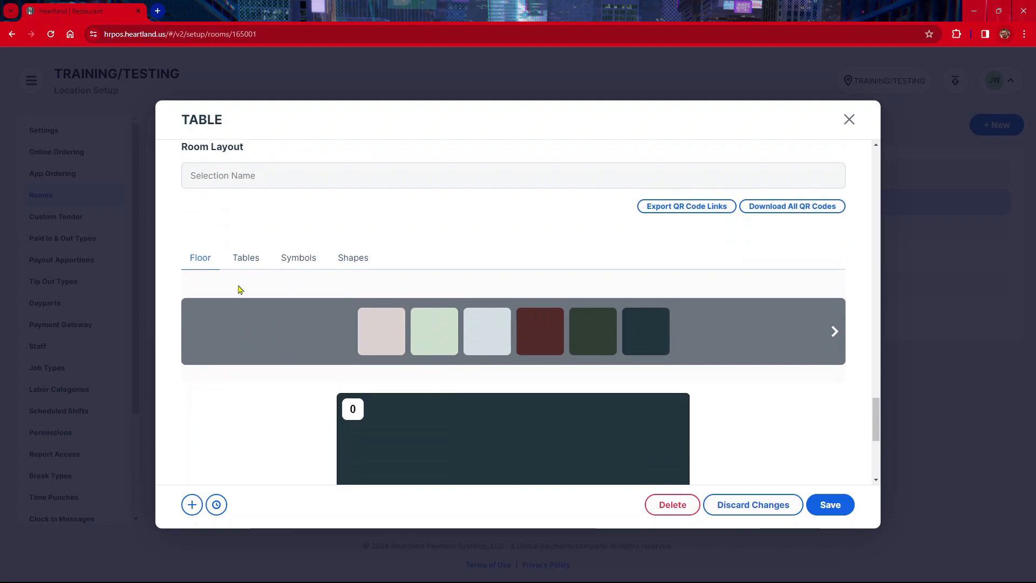
left_click(242, 259)
scroll(448, 350, "down", 3)
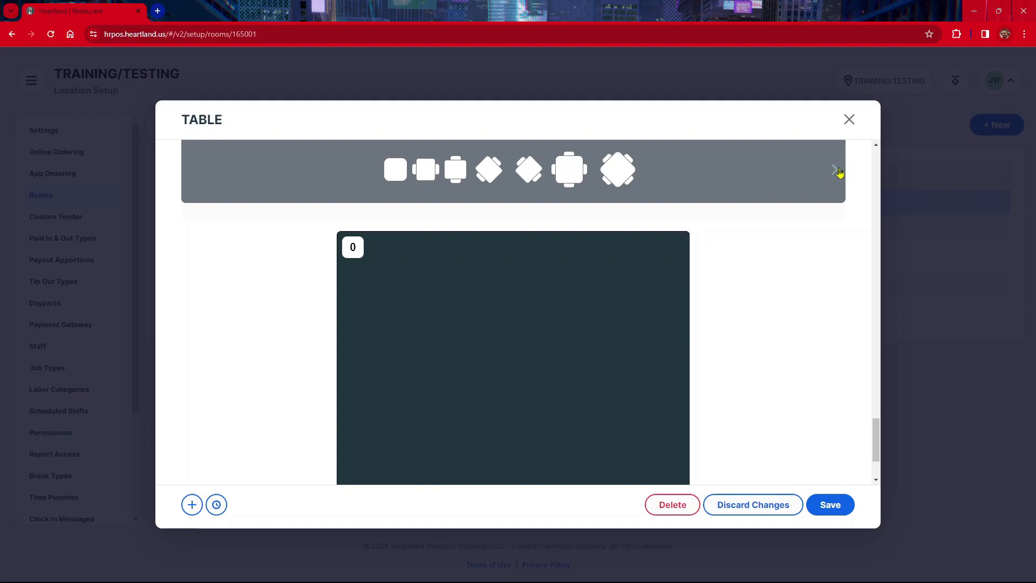
left_click(836, 170)
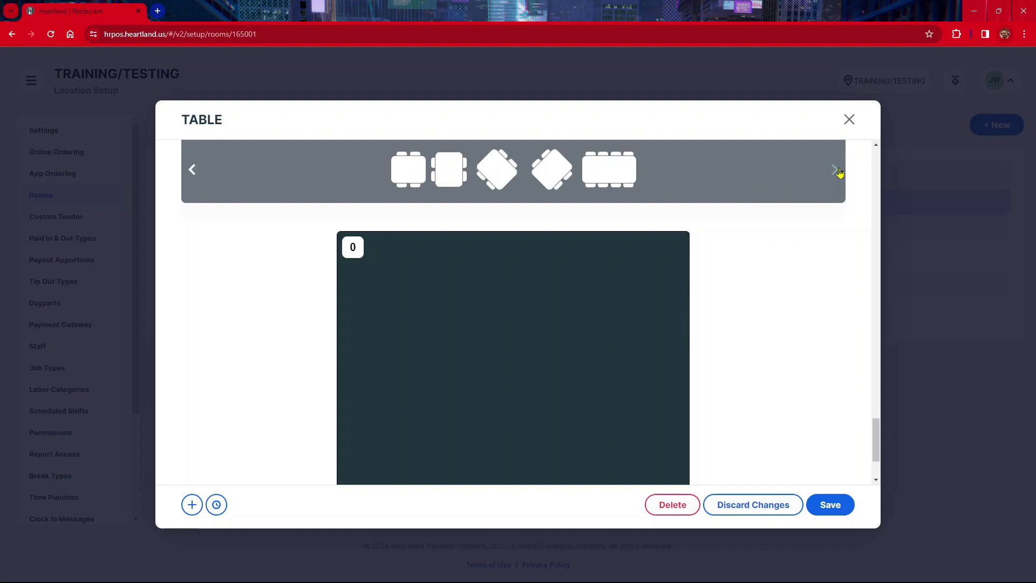
left_click(836, 171)
left_click(837, 171)
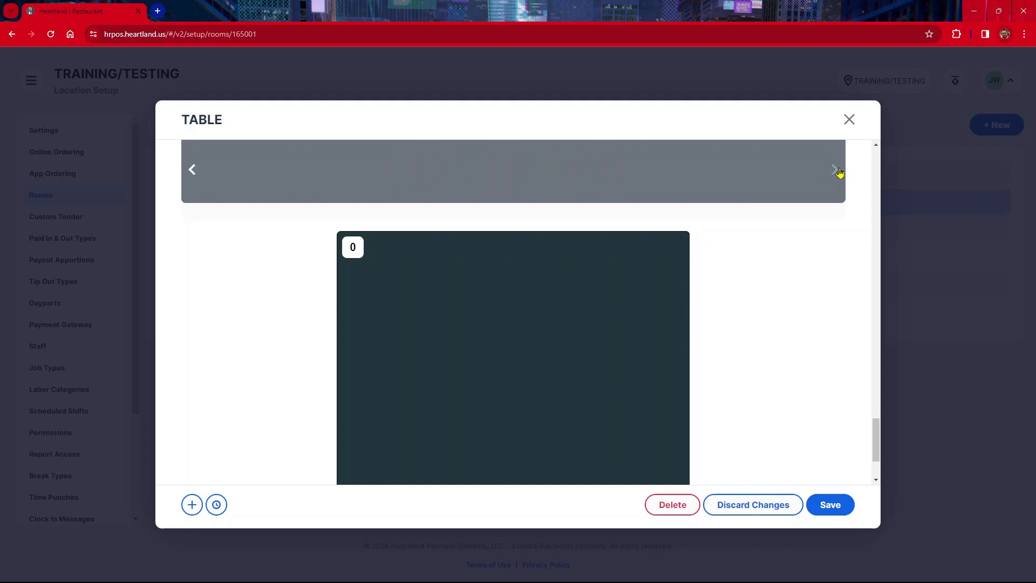
left_click(836, 170)
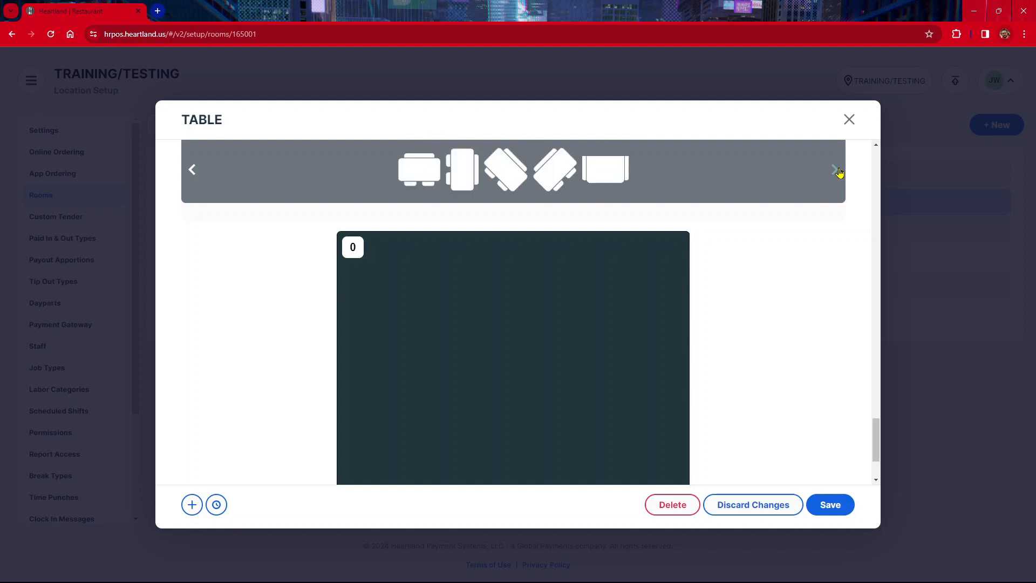
left_click(837, 170)
left_click(837, 171)
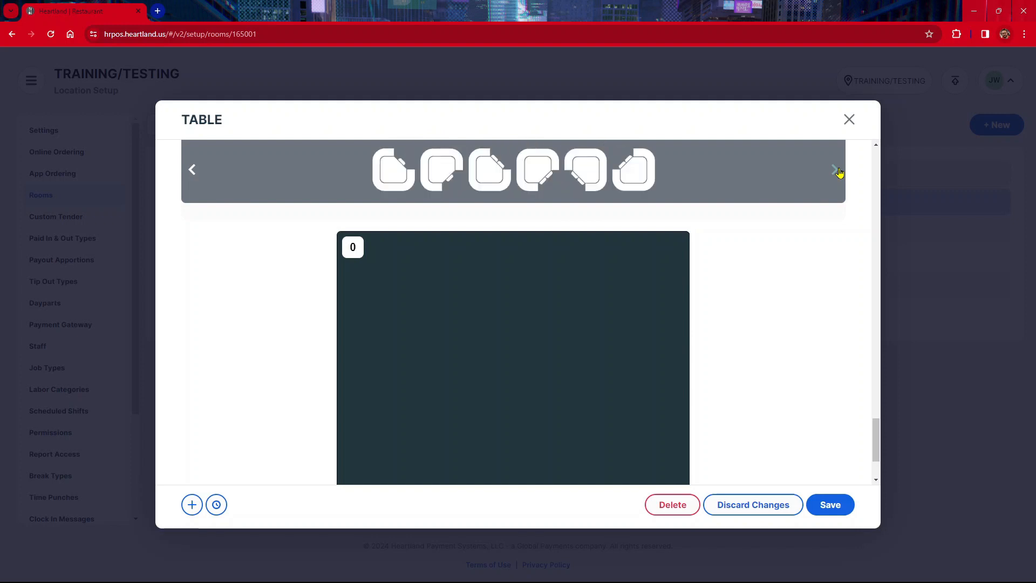
left_click(837, 171)
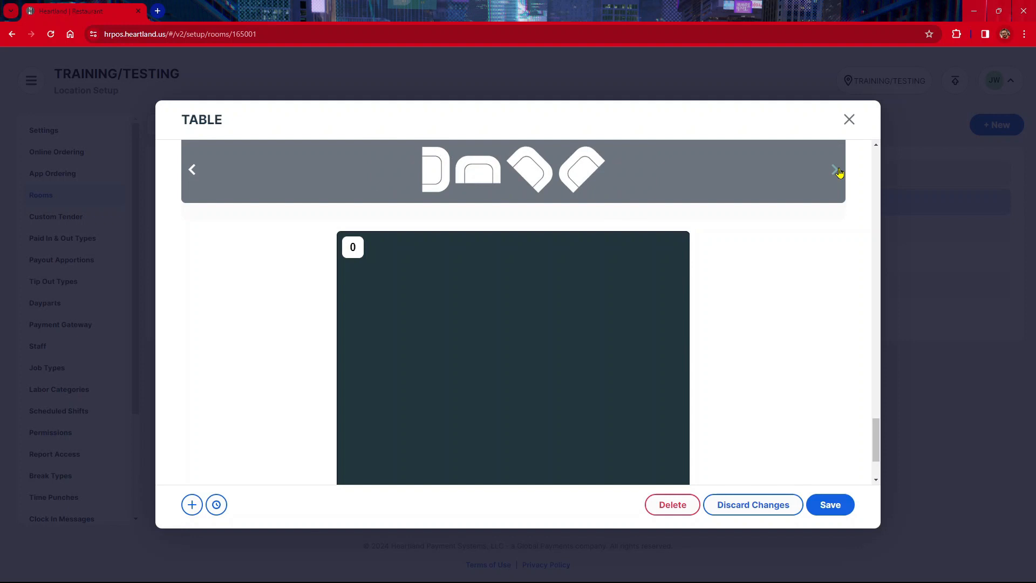
left_click(836, 171)
left_click(836, 170)
left_click(837, 171)
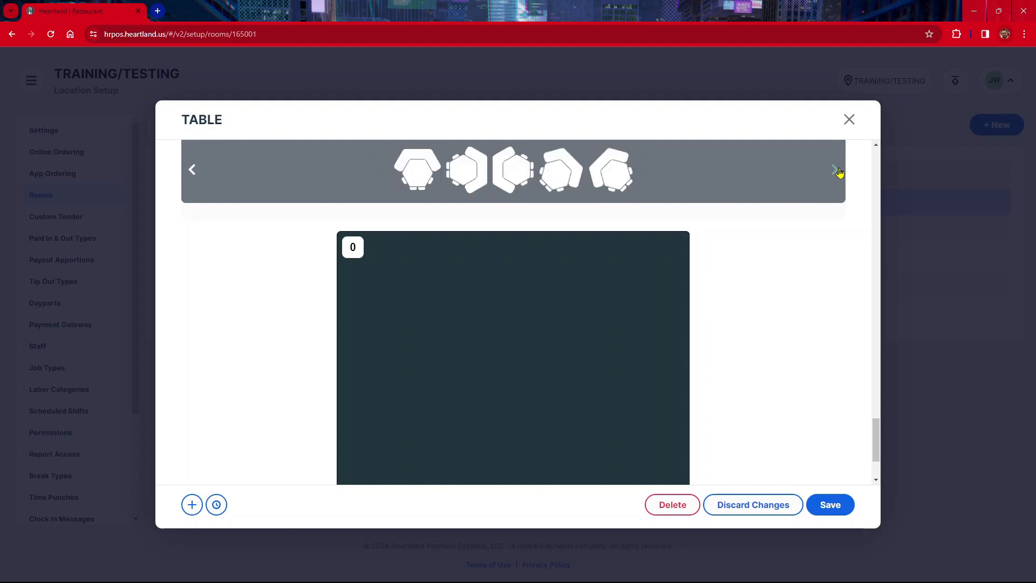
left_click(836, 170)
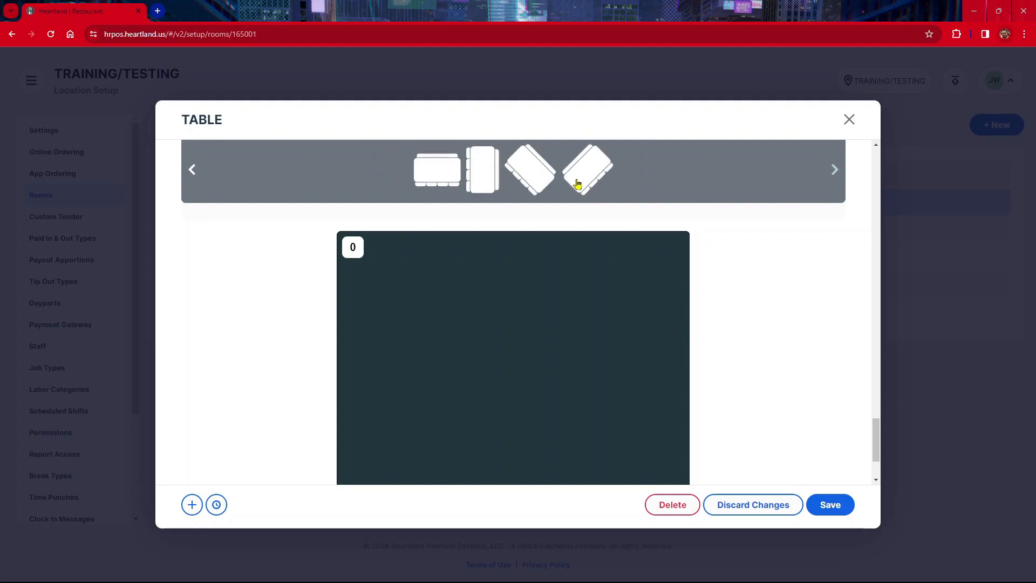
left_click(446, 184)
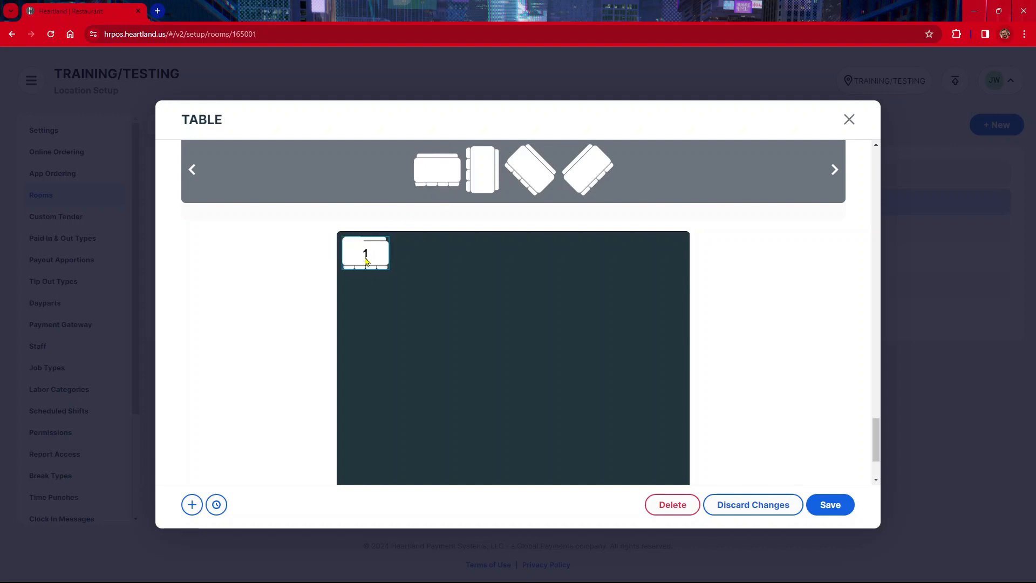
left_click_drag(366, 261, 487, 258)
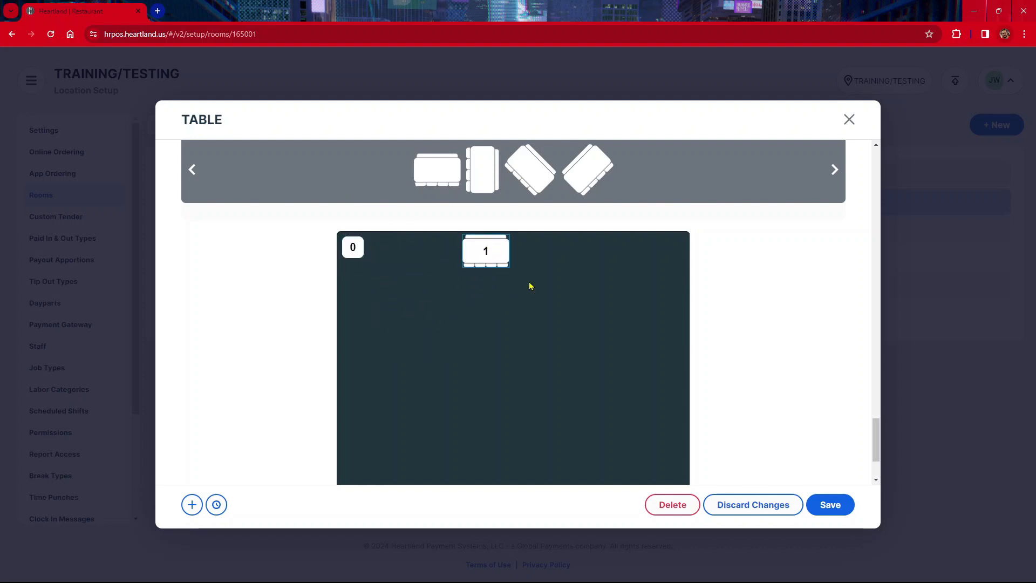
Step: Add the vertical table with chairs along its left side and a bench on its right, placing it below table 1
left_click(493, 175)
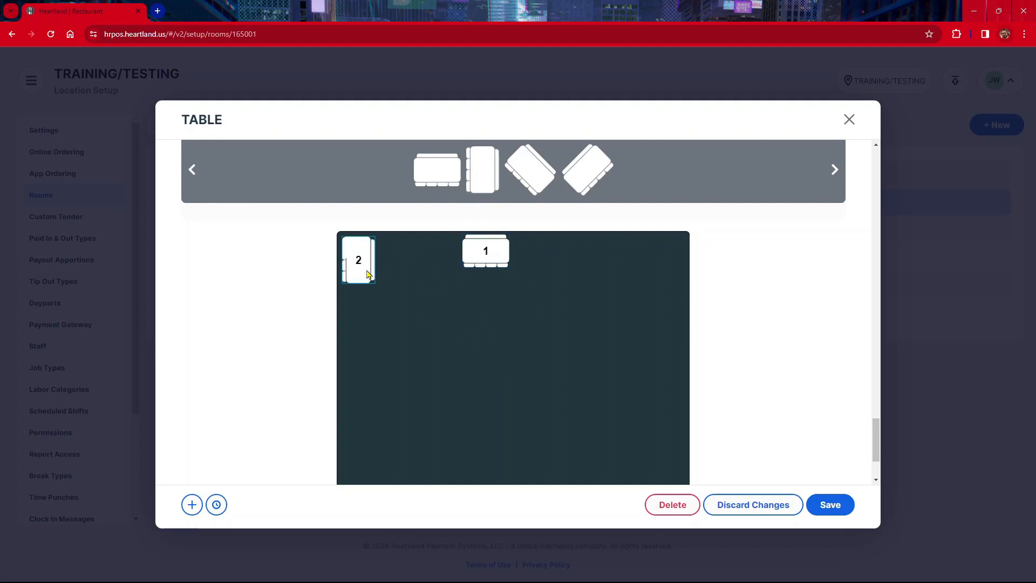
left_click_drag(367, 274, 496, 352)
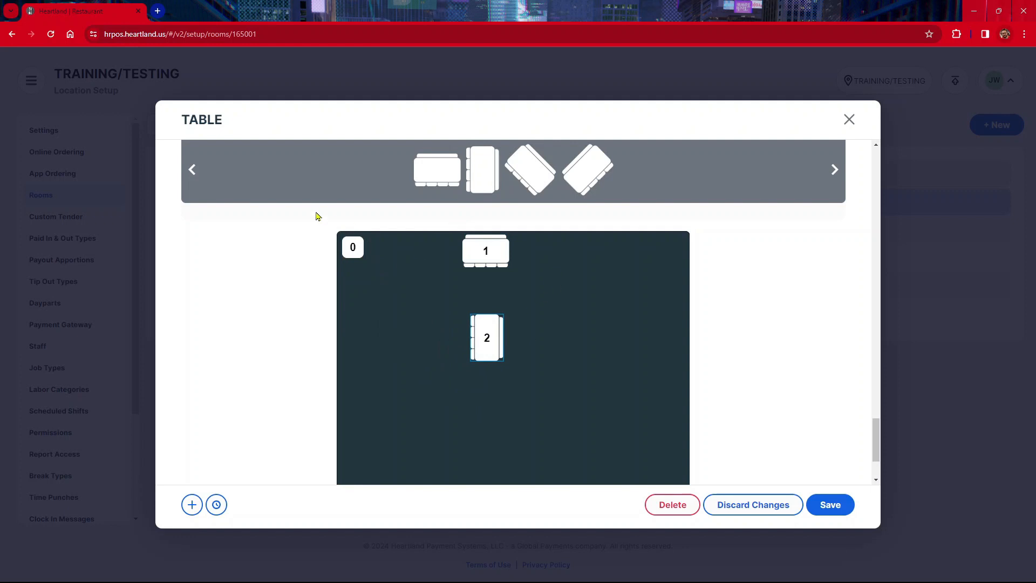
Step: Add the horizontal four-chair table with two chairs above and two below, placing it to the left of table 2
left_click(198, 181)
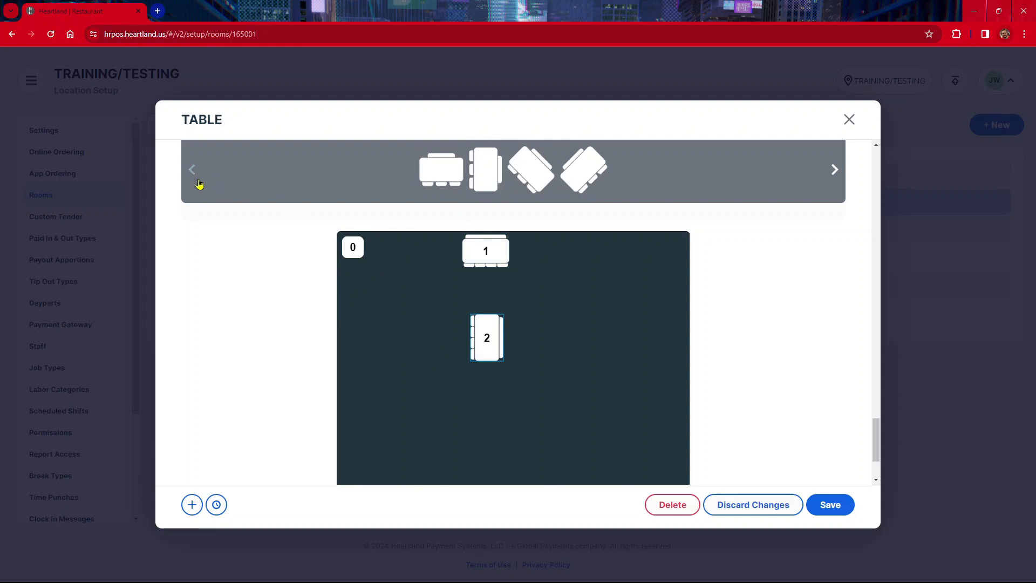
left_click(199, 182)
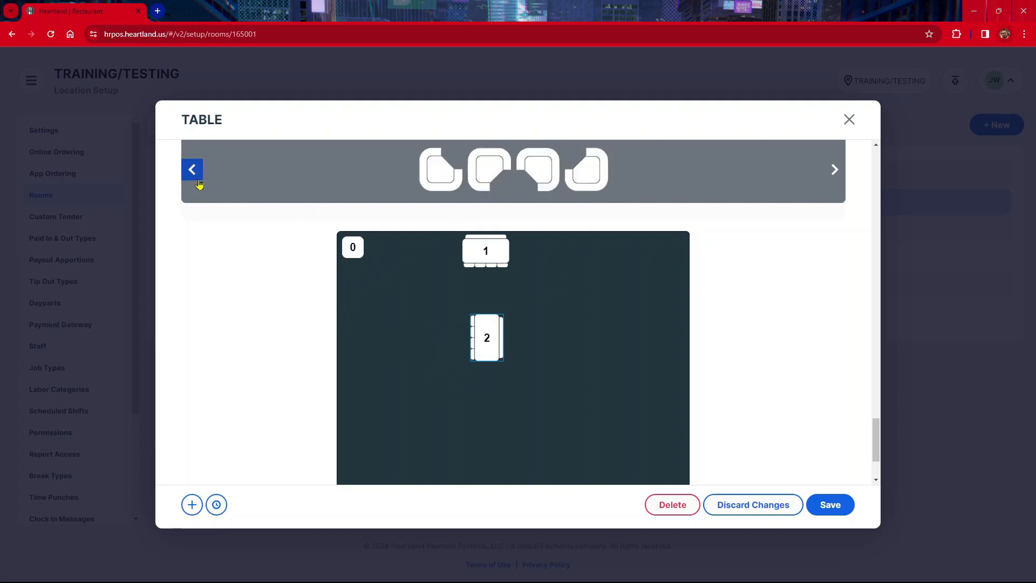
left_click(198, 182)
left_click(198, 182)
left_click(199, 181)
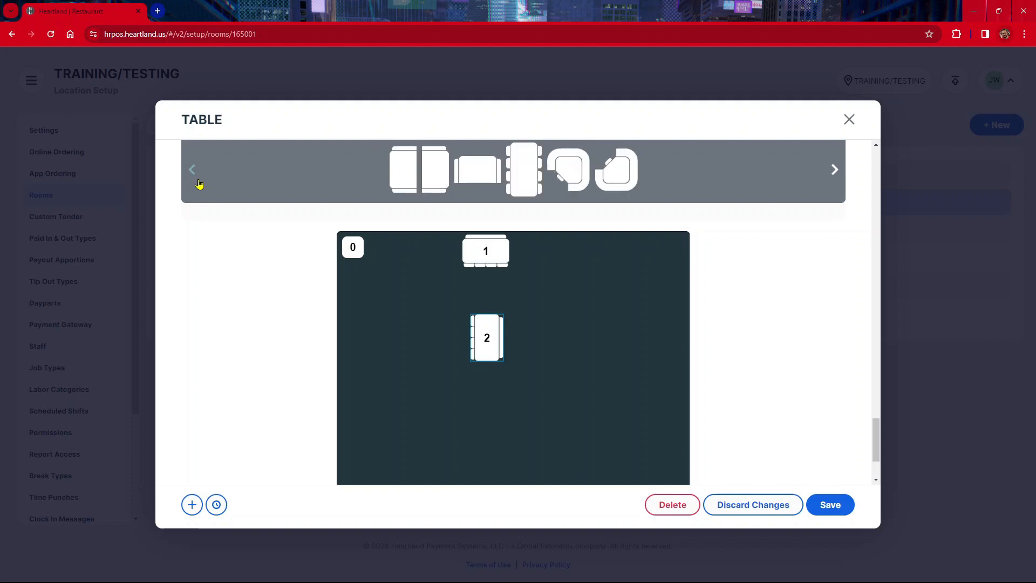
left_click(198, 182)
left_click(198, 181)
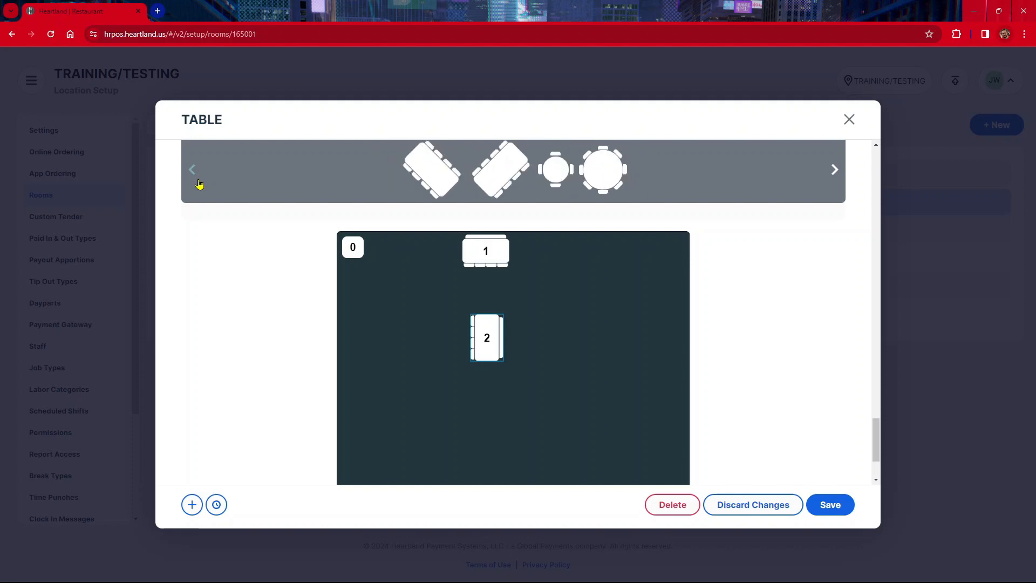
left_click(192, 180)
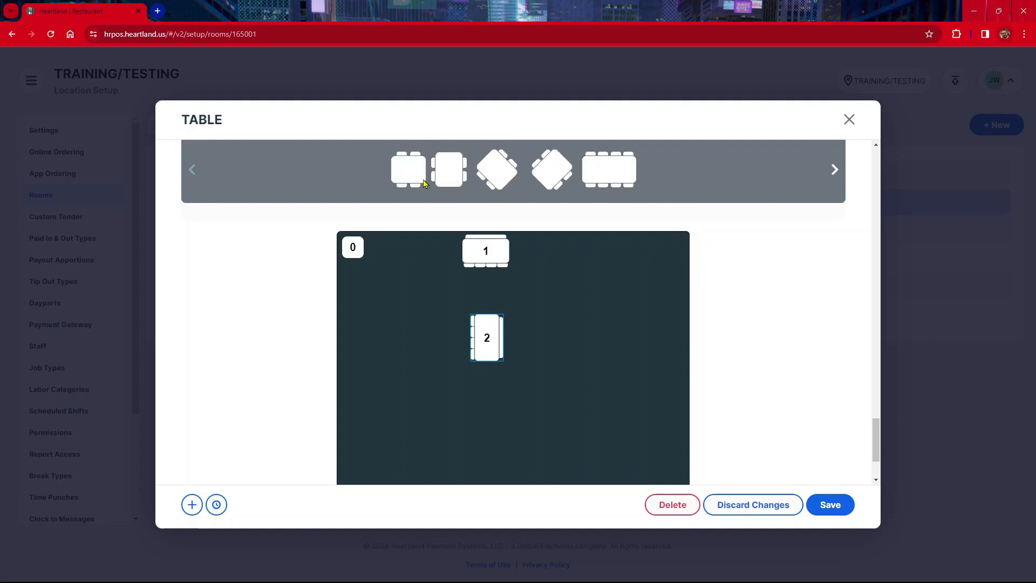
left_click_drag(412, 176, 387, 341)
Step: Add a horizontal eight-chair table near the floor's upper right corner and a vertical four-chair table below it
left_click(608, 169)
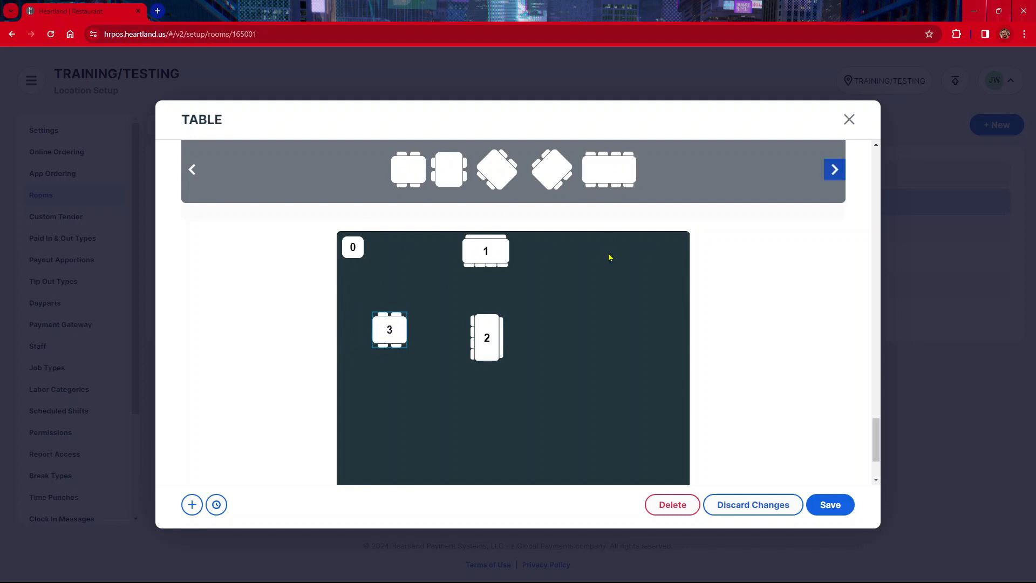
left_click_drag(368, 266, 609, 267)
left_click(446, 192)
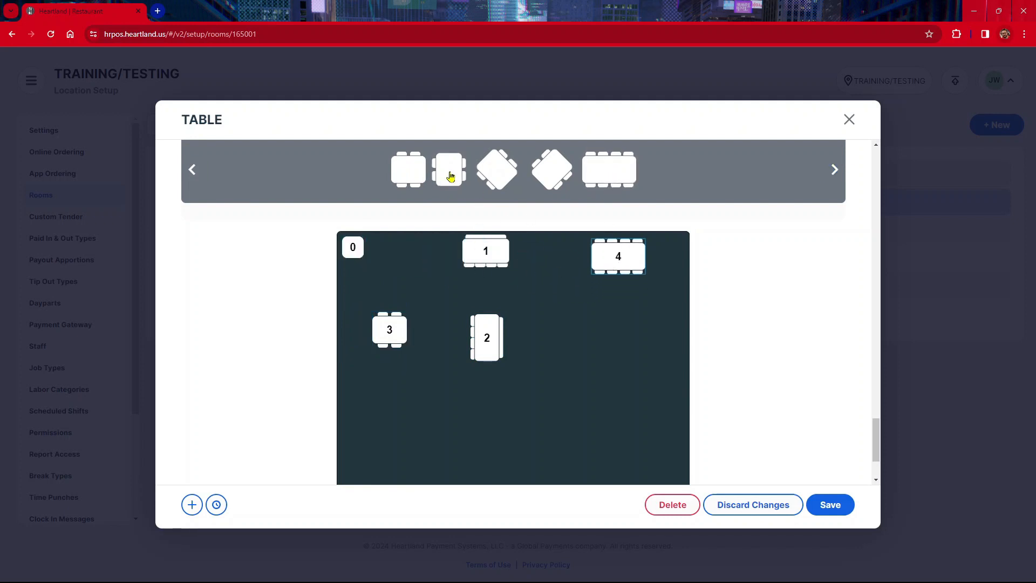
left_click_drag(375, 263, 632, 342)
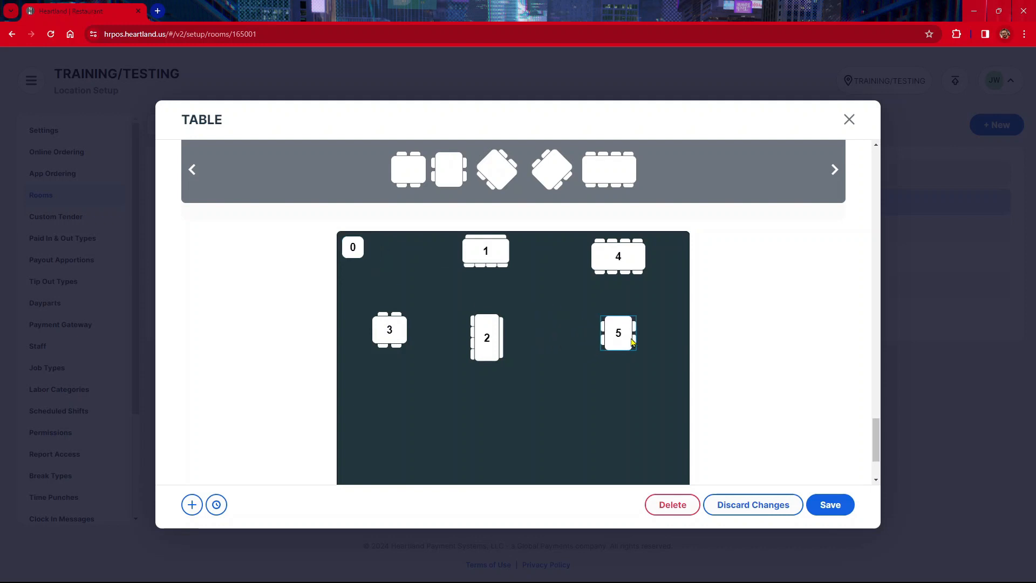
Step: Add eight large square tables with one chair per side and place tables 13 and 12 in a column below table 5
left_click(193, 170)
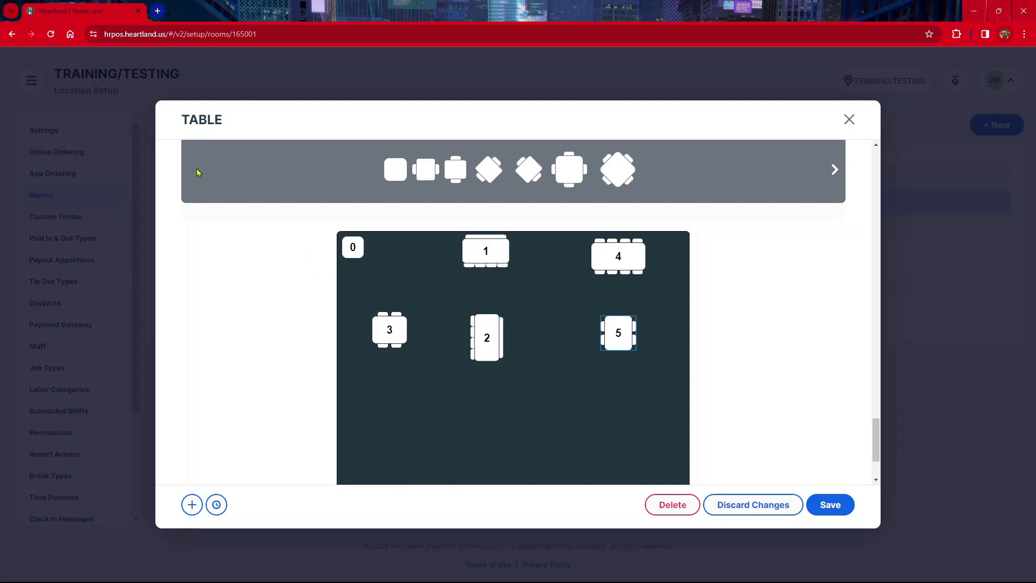
left_click(564, 175)
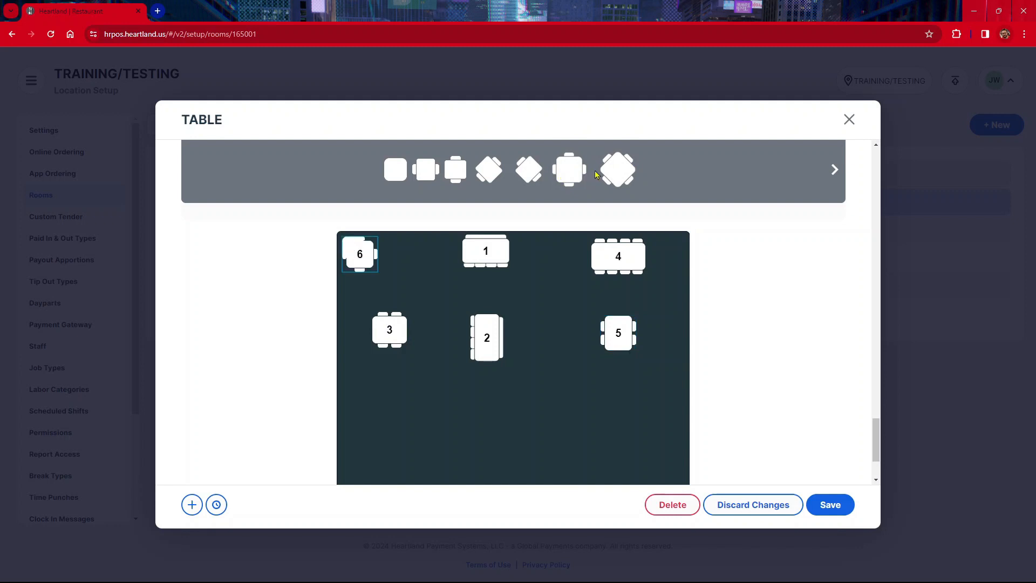
left_click(568, 173)
left_click(567, 172)
left_click_drag(382, 259, 633, 401)
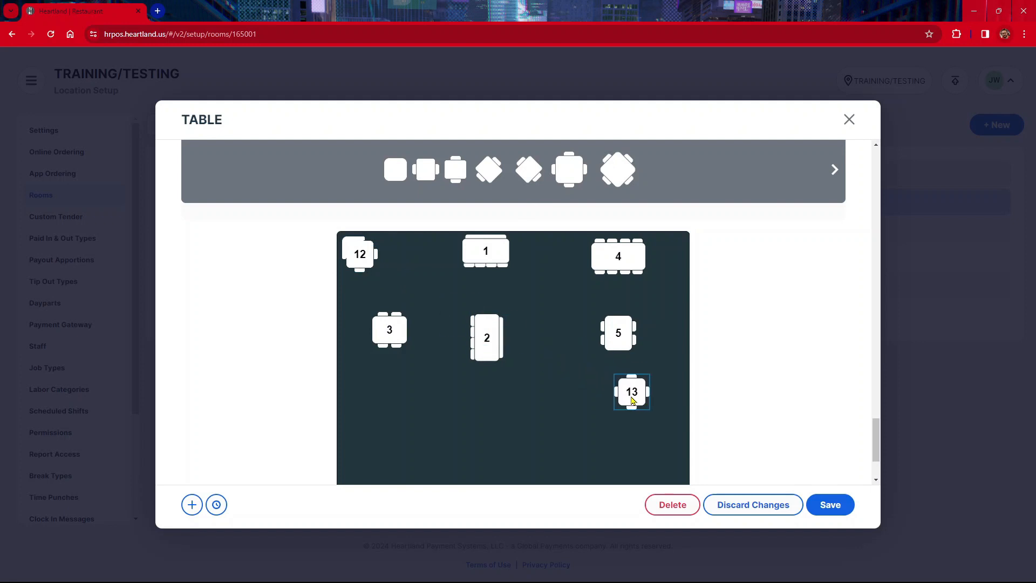
left_click_drag(366, 252, 645, 444)
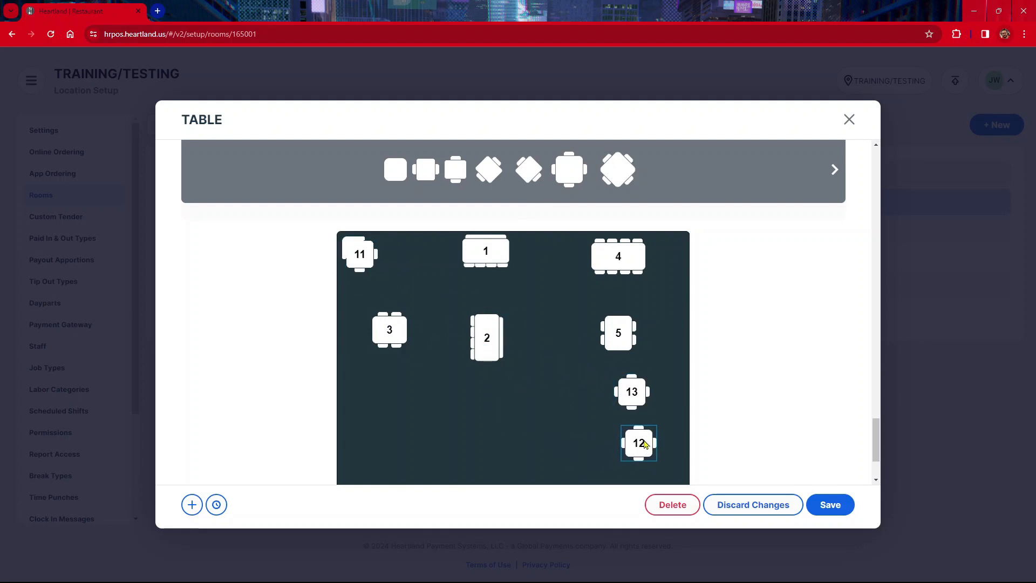
Step: Place square tables 11 and 10 in a column below table 2, and tables 8 and 9 in a column below table 3
left_click_drag(360, 253, 498, 398)
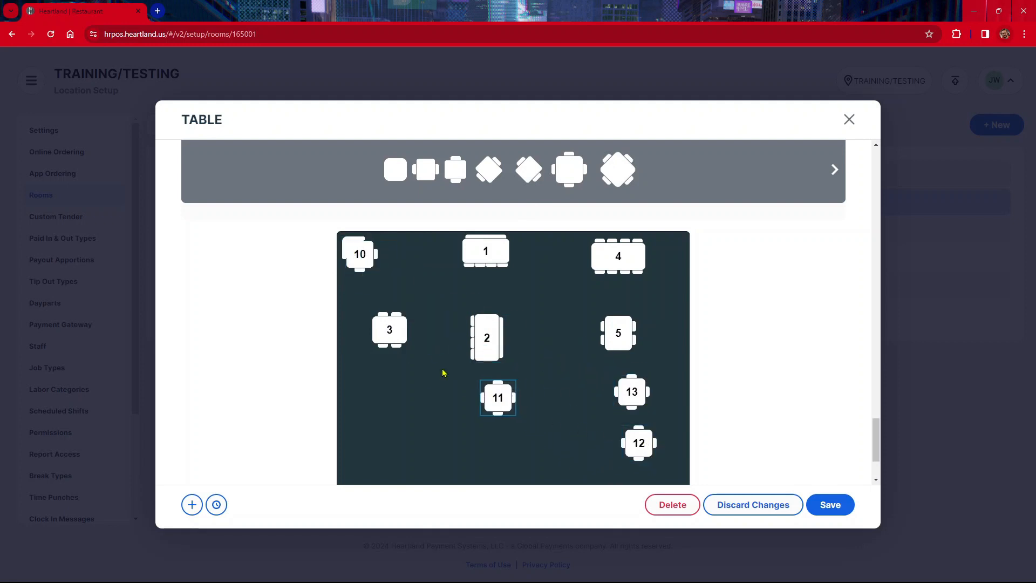
left_click_drag(374, 252, 524, 463)
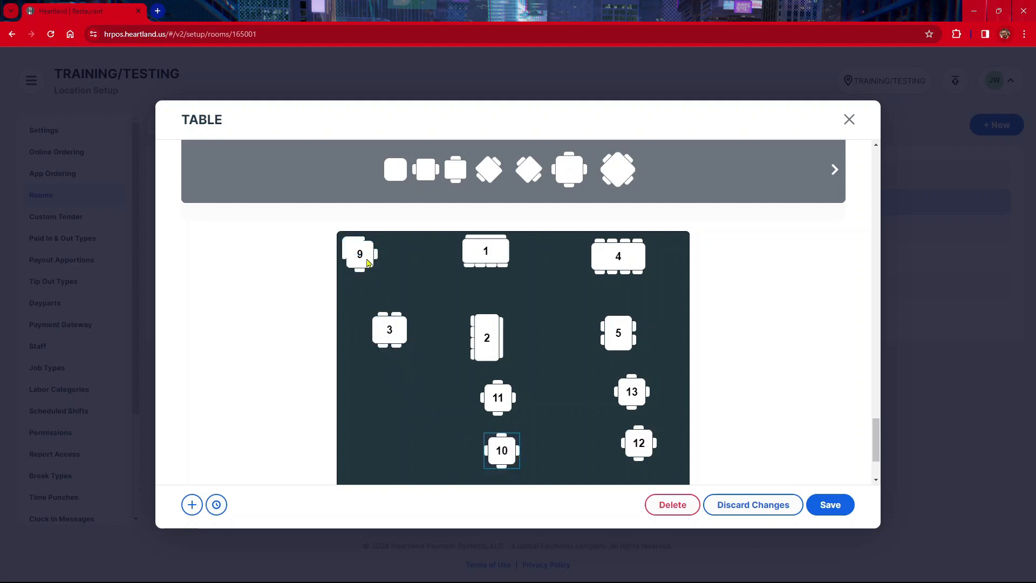
left_click_drag(367, 263, 400, 467)
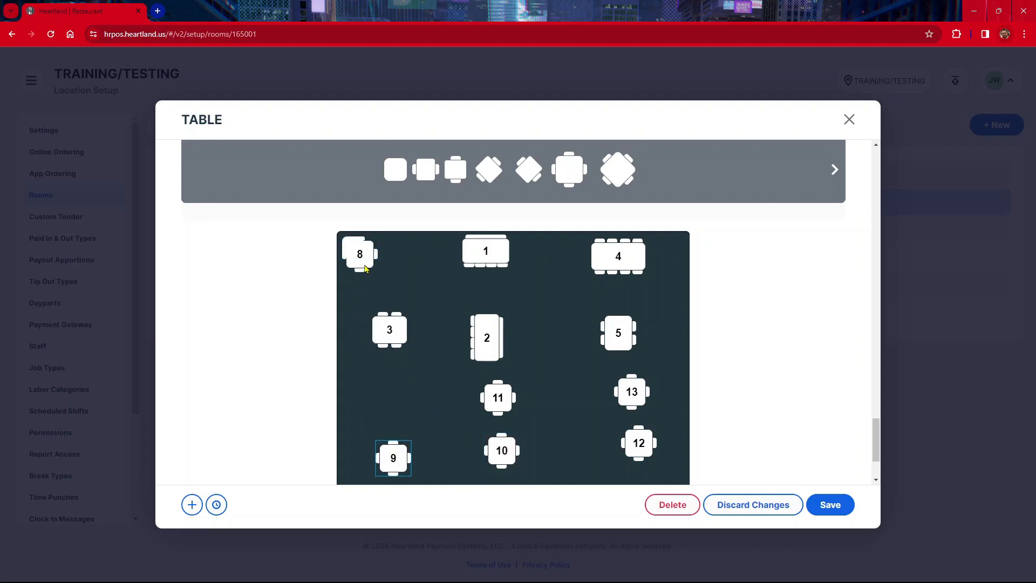
left_click_drag(364, 268, 394, 417)
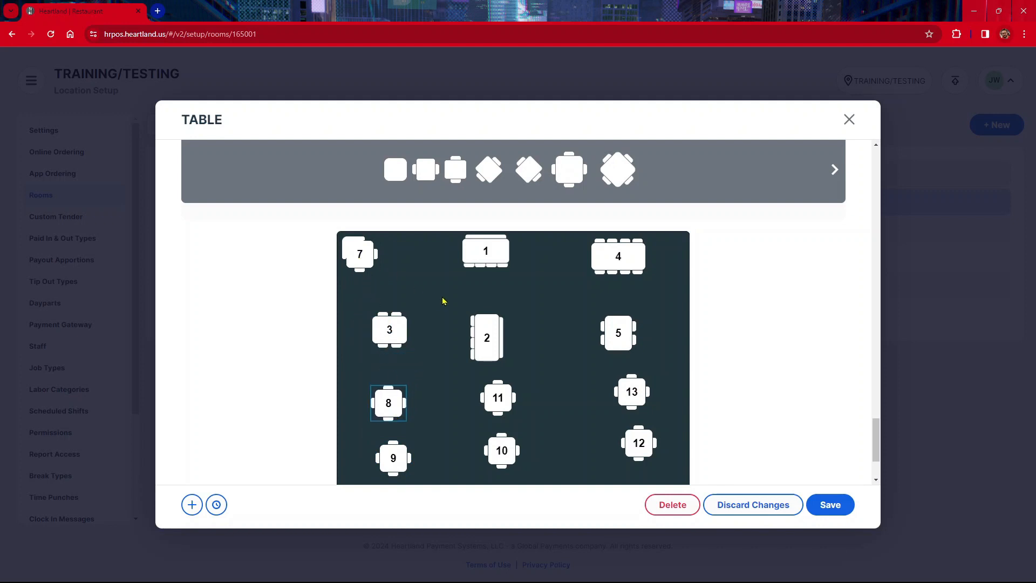
Step: Place the last two square tables as a further row, table 7 below table 9 and table 6 below table 10
scroll(437, 294, "down", 1)
left_click_drag(360, 211, 393, 466)
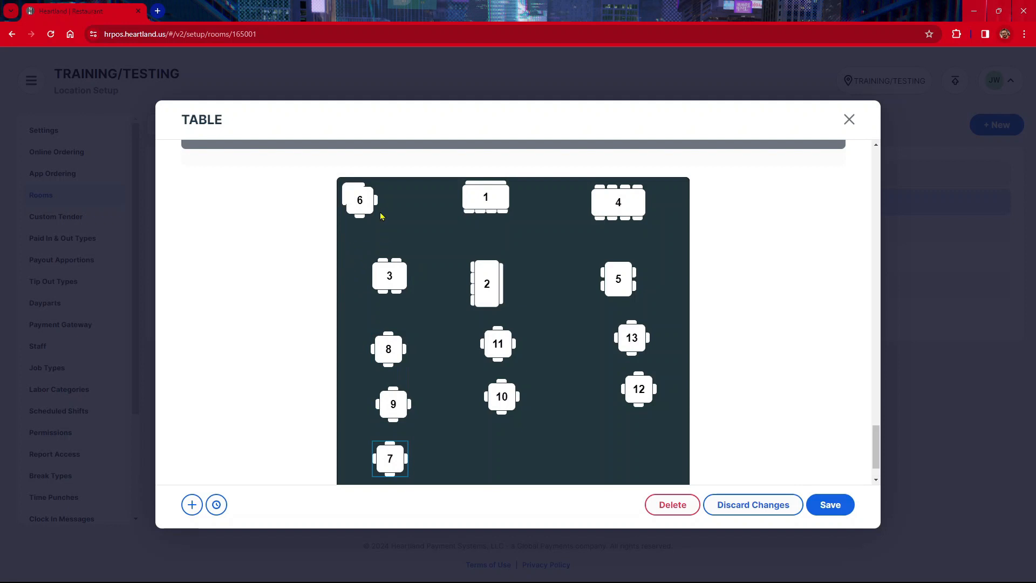
left_click_drag(362, 202, 505, 462)
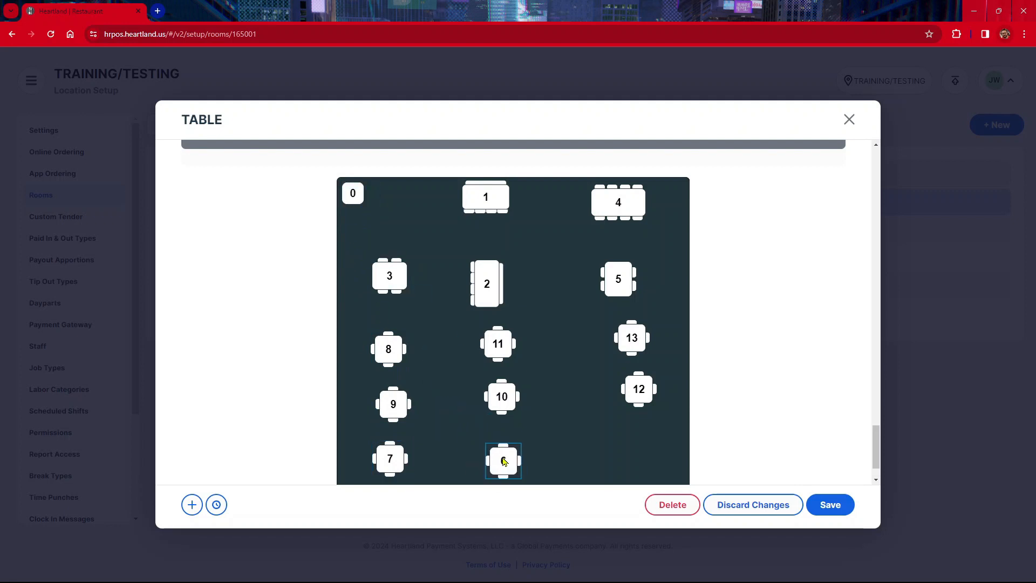
Step: Shift tables 12 and 13 to the left so they line up more closely under table 5
scroll(436, 296, "up", 4)
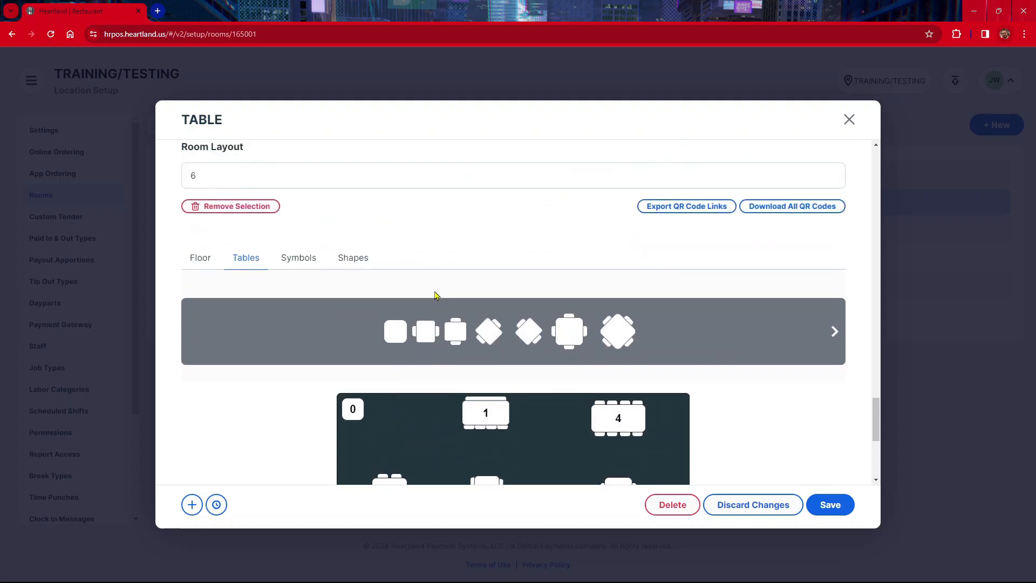
scroll(437, 295, "down", 2)
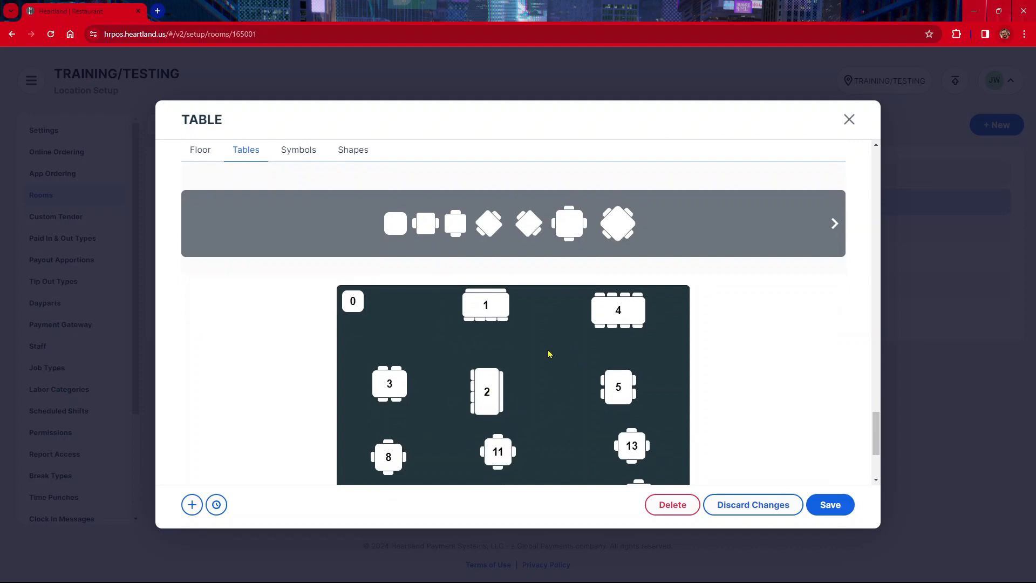
scroll(578, 363, "down", 3)
scroll(579, 364, "up", 6)
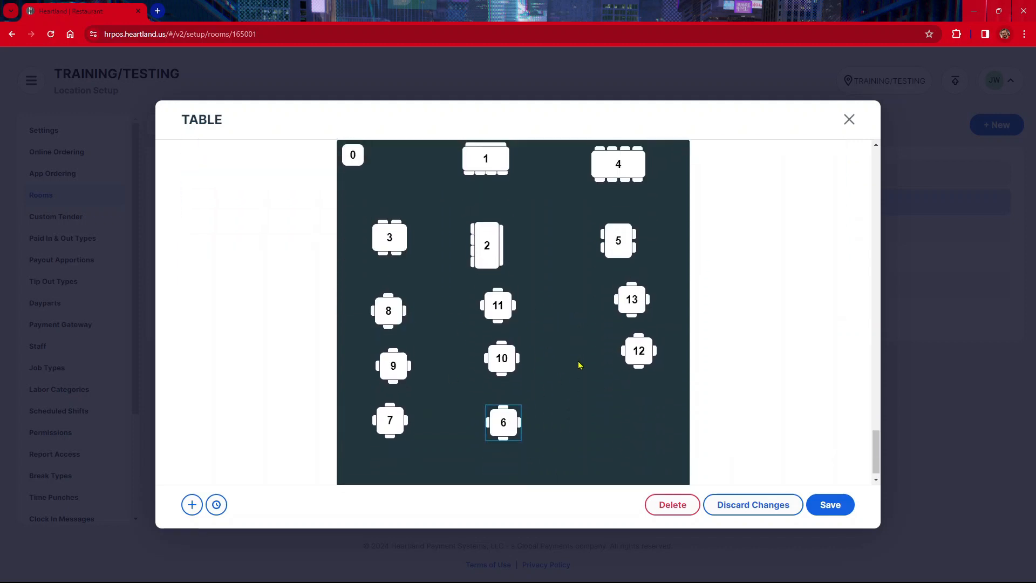
scroll(579, 365, "down", 5)
mouse_move(639, 339)
left_mouse_down()
mouse_move(614, 354)
mouse_move(627, 348)
left_mouse_up()
left_click(634, 297)
left_click_drag(633, 296, 614, 346)
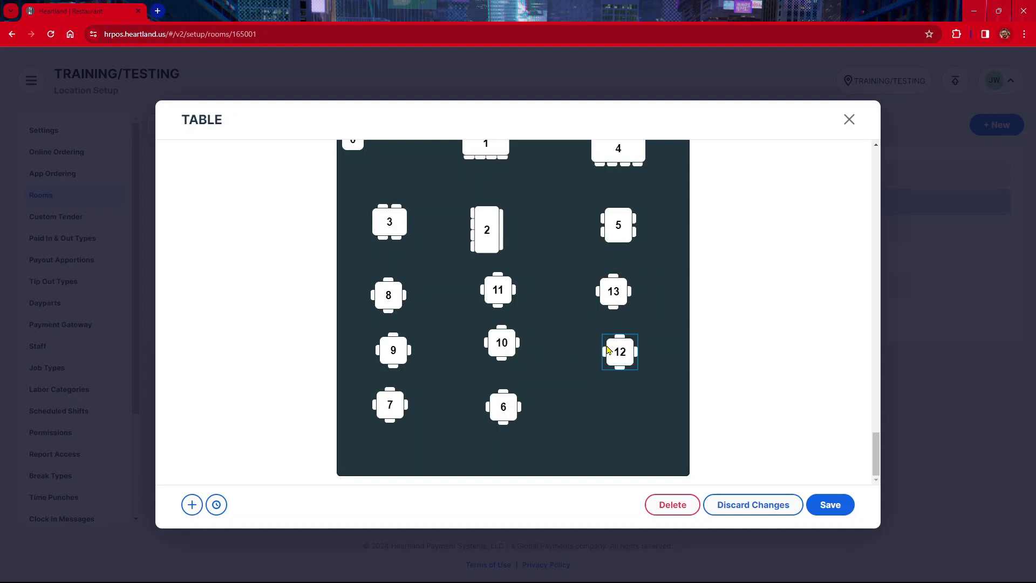
Step: Enable both the grid display and snap to grid for the room layout
scroll(607, 349, "up", 5)
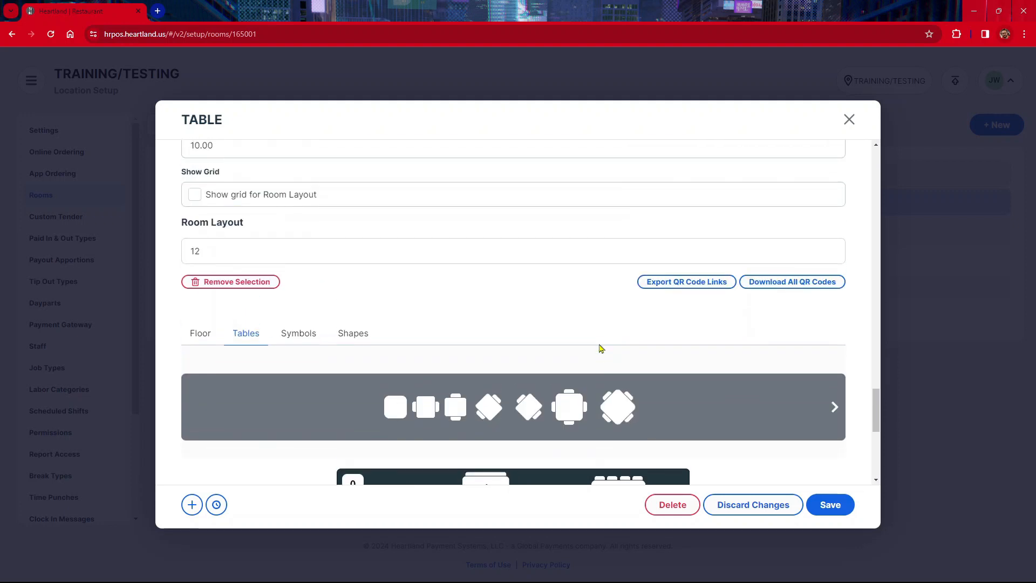
scroll(602, 349, "up", 1)
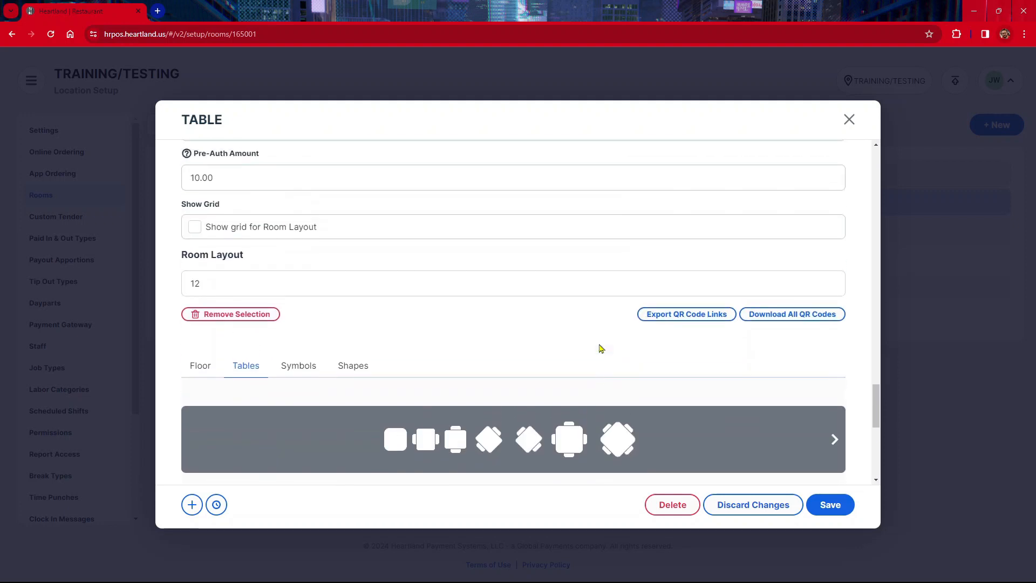
left_click(194, 232)
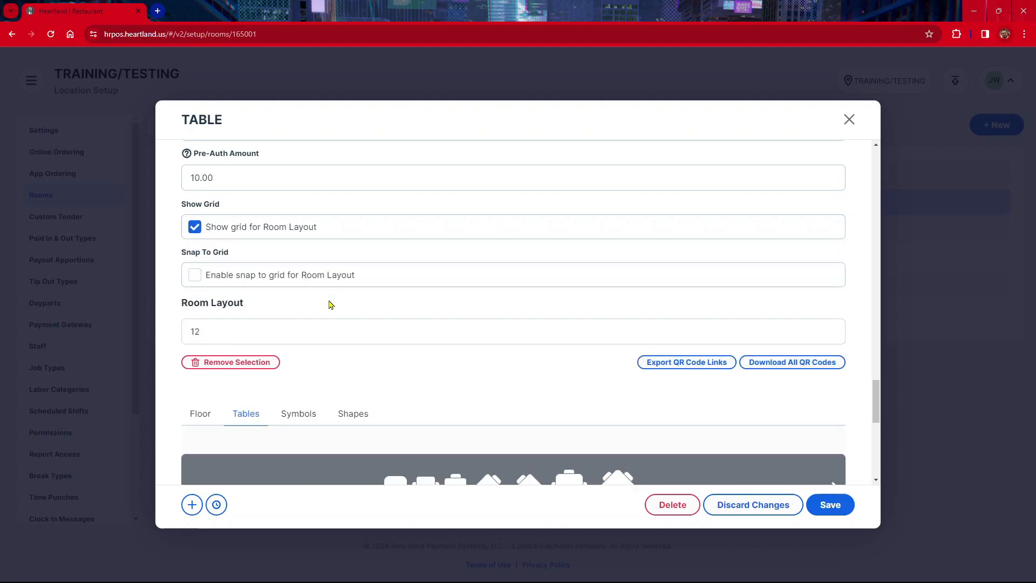
scroll(324, 300, "down", 1)
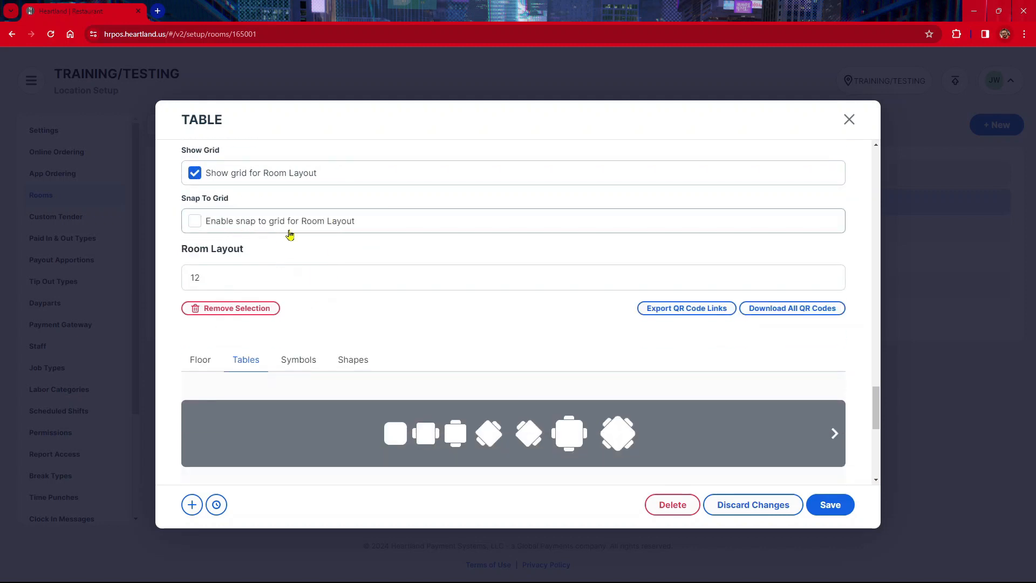
left_click(195, 225)
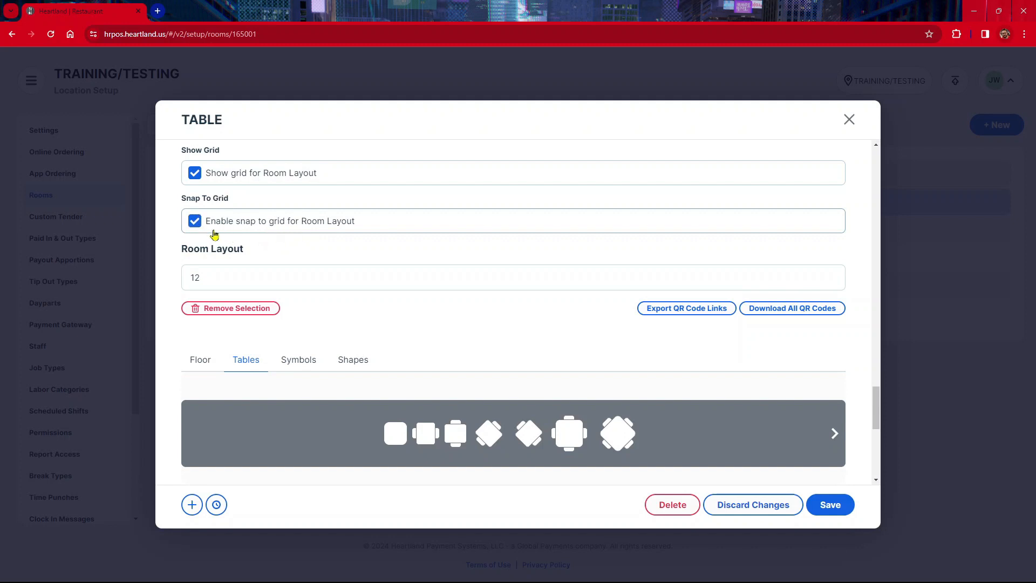
Step: Move table 13 slightly to the right on the grid so it sits centred under table 5
scroll(376, 281, "down", 6)
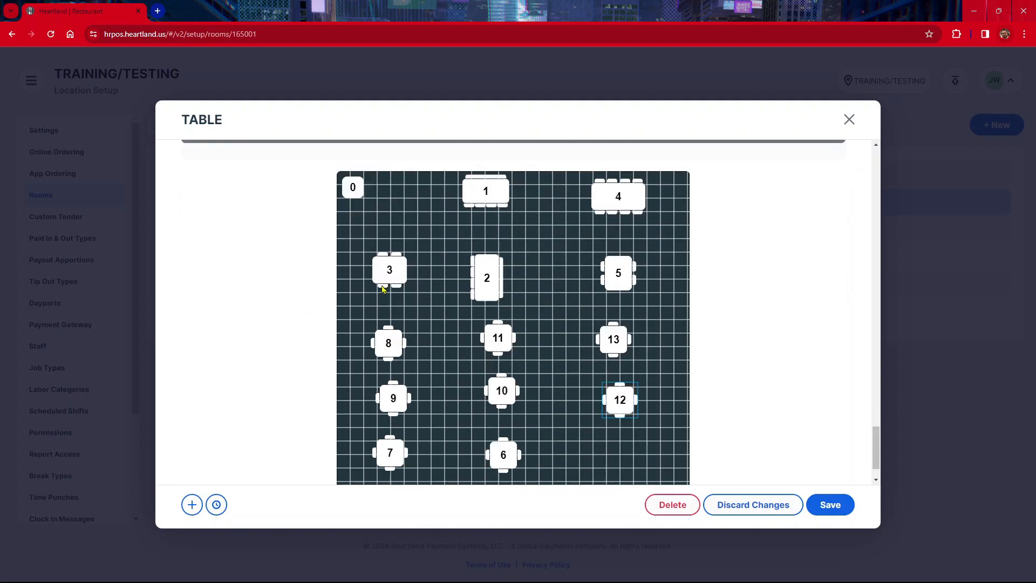
scroll(381, 289, "down", 1)
scroll(382, 290, "down", 1)
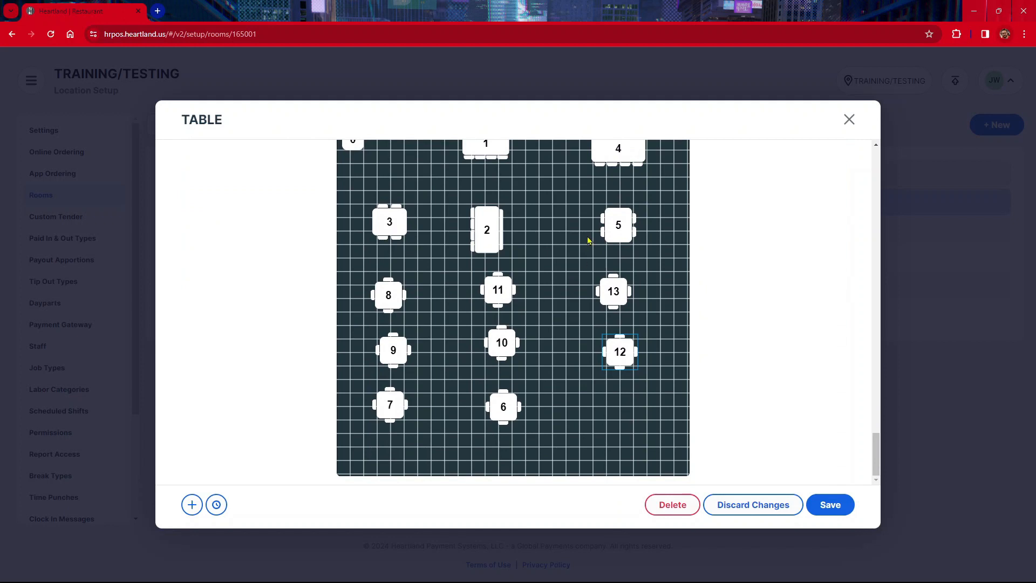
mouse_move(620, 297)
left_mouse_down()
mouse_move(626, 286)
mouse_move(612, 297)
mouse_move(624, 297)
left_mouse_up()
Step: Adjust table 12 on the grid directly under table 13, and nudge table 10 down and right to line up with table 6
scroll(537, 280, "up", 3)
scroll(537, 280, "up", 6)
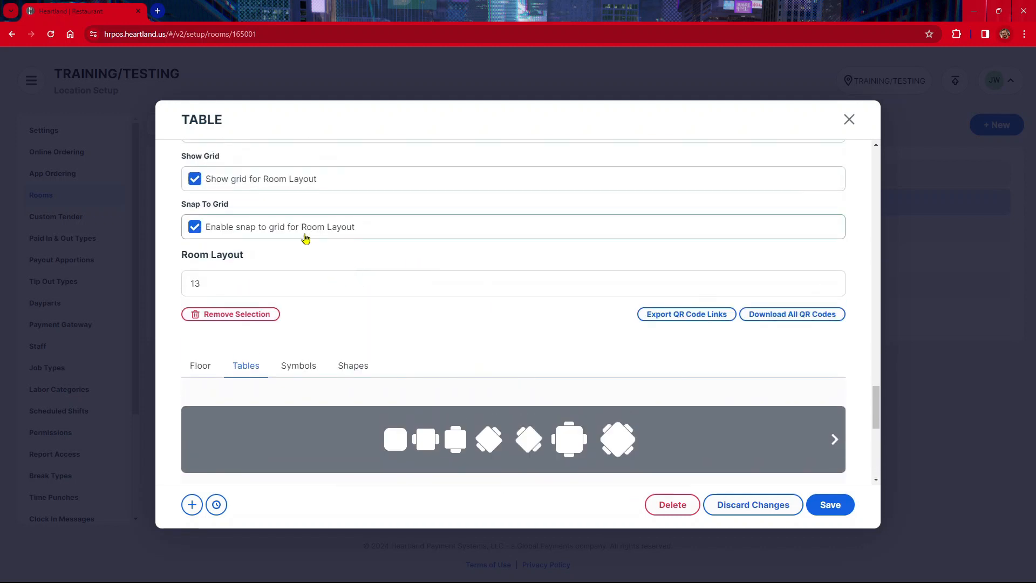
scroll(436, 302, "down", 4)
scroll(437, 305, "down", 3)
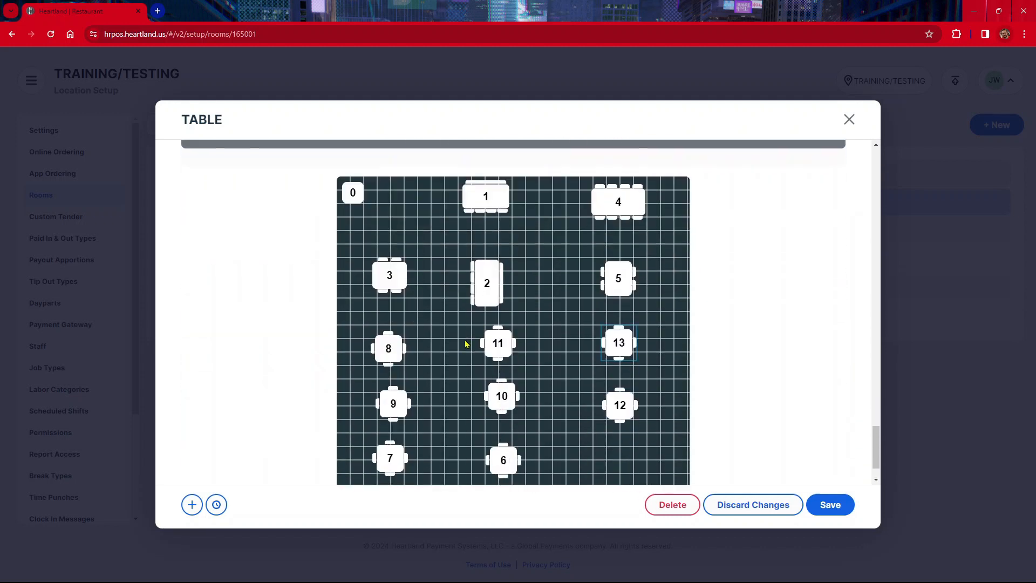
left_click_drag(619, 353, 603, 354)
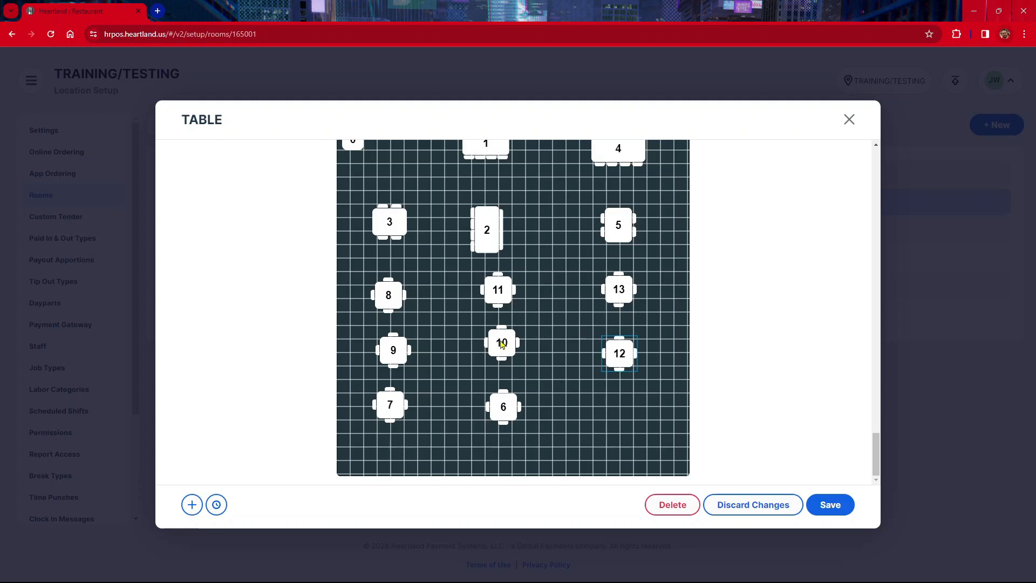
mouse_move(501, 344)
left_mouse_down()
mouse_move(496, 351)
mouse_move(505, 352)
left_mouse_up()
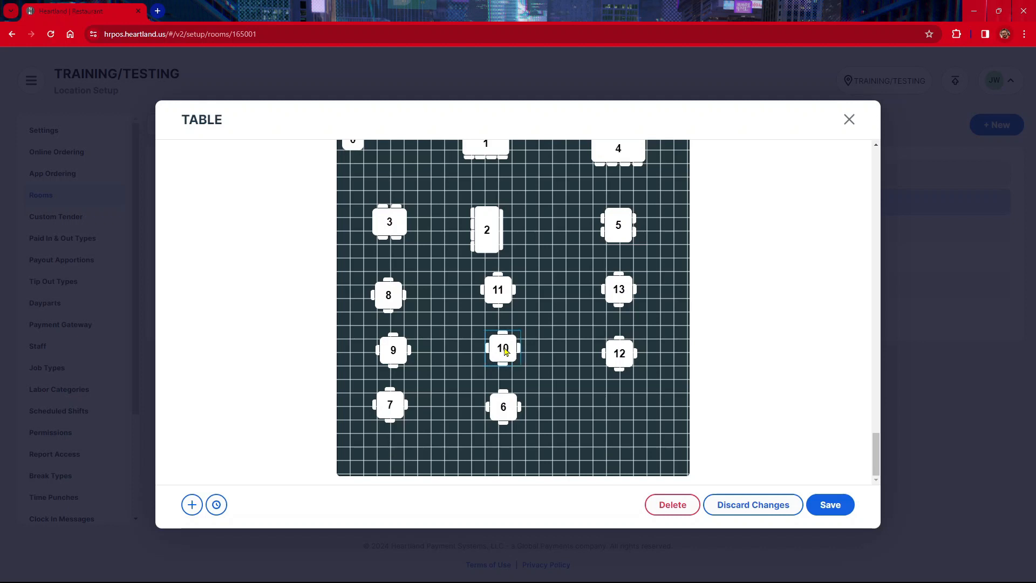
Step: Nudge table 11 right and down to line up above table 10, and turn off the grid display for the room layout
left_click_drag(503, 299, 511, 305)
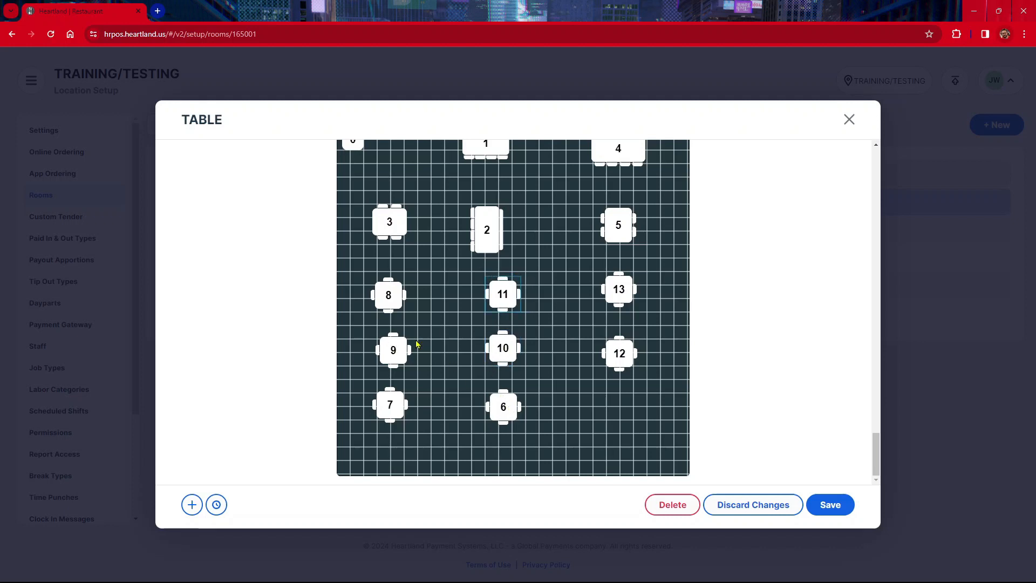
scroll(506, 267, "up", 4)
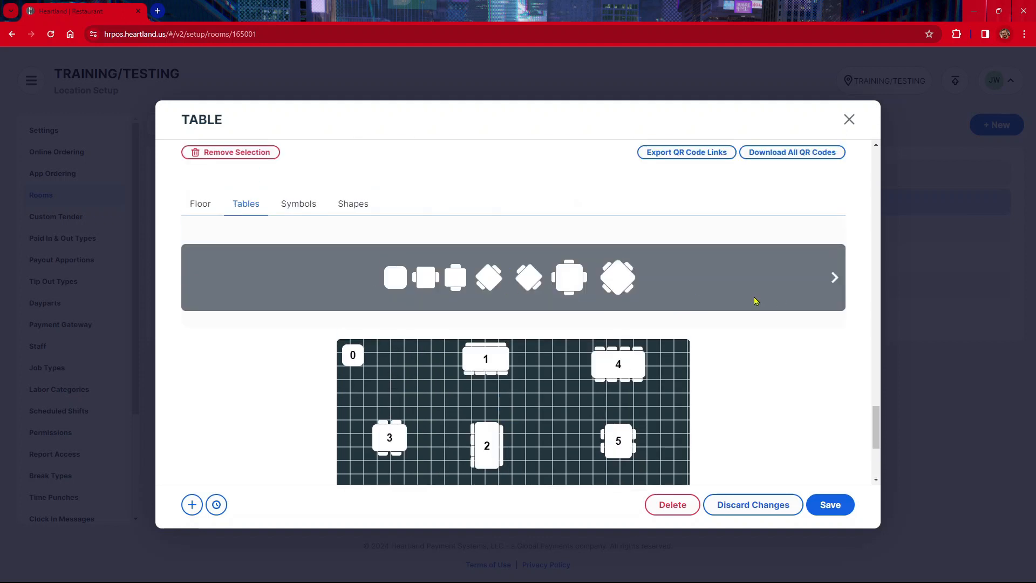
left_click(311, 218)
scroll(311, 219, "up", 3)
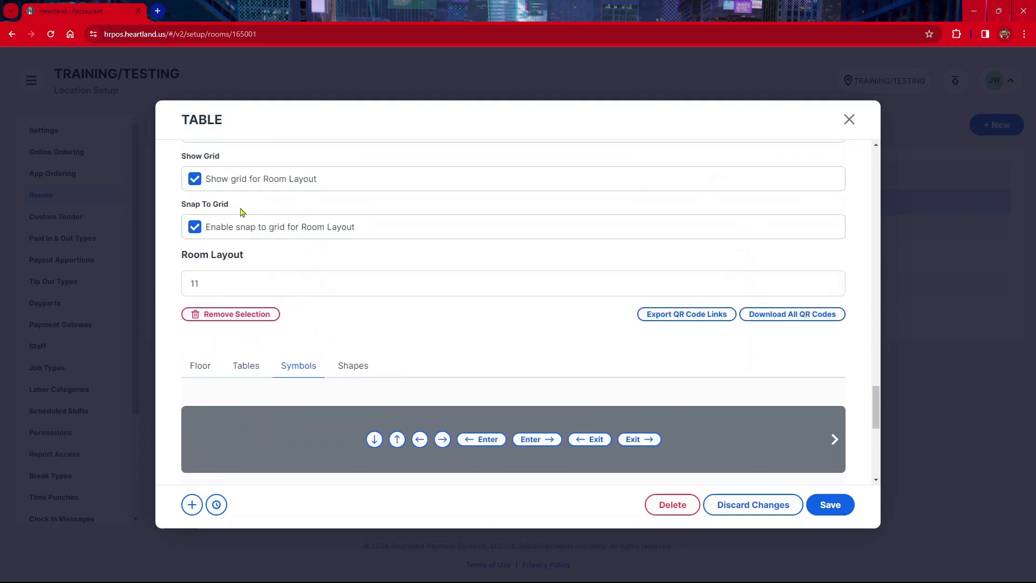
left_click(206, 179)
scroll(456, 310, "down", 5)
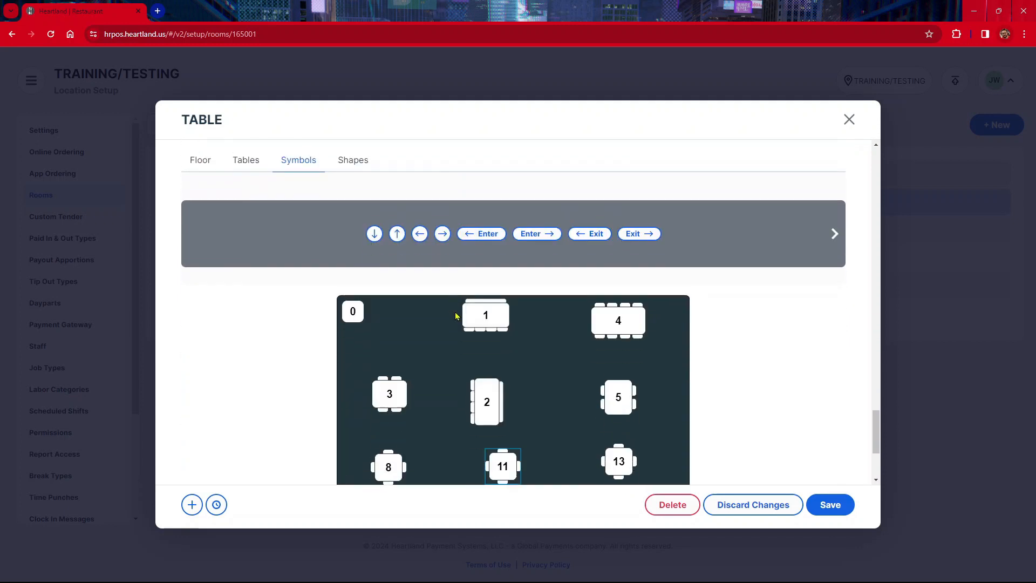
Step: Look through both sets of layout symbols, the direction and entry markers and the plants
scroll(390, 176, "up", 1)
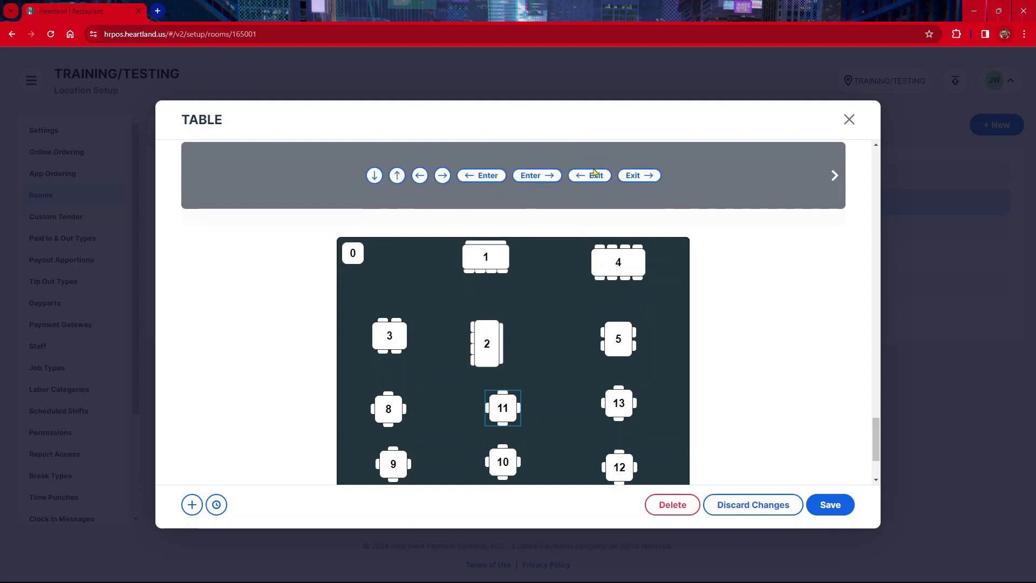
left_click(830, 183)
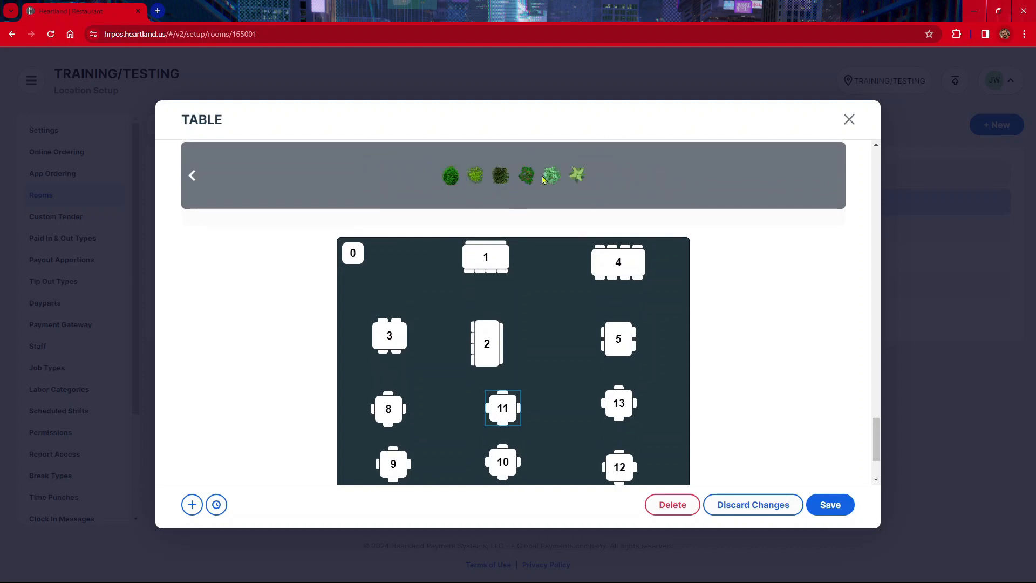
left_click(195, 186)
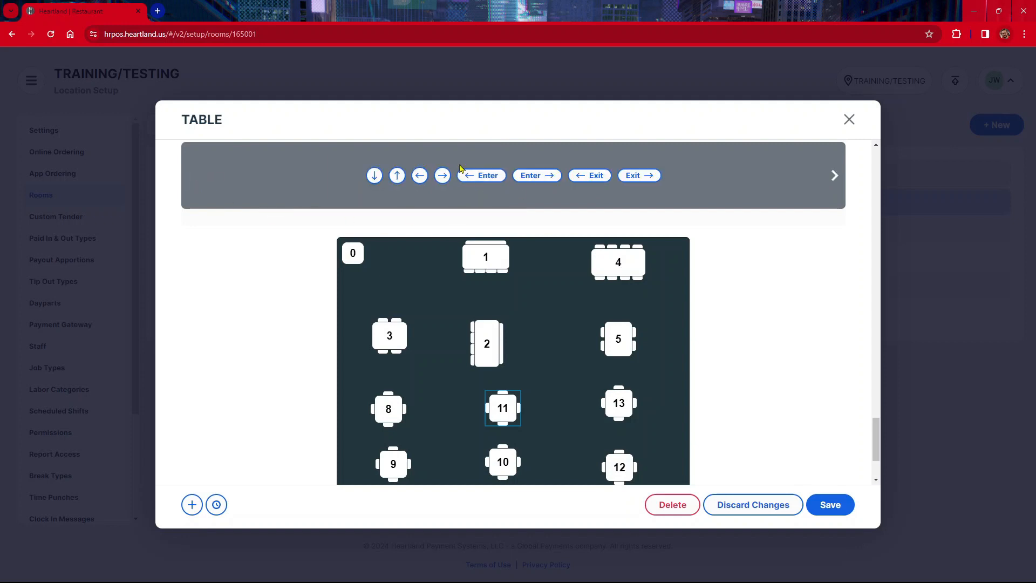
scroll(487, 201, "up", 2)
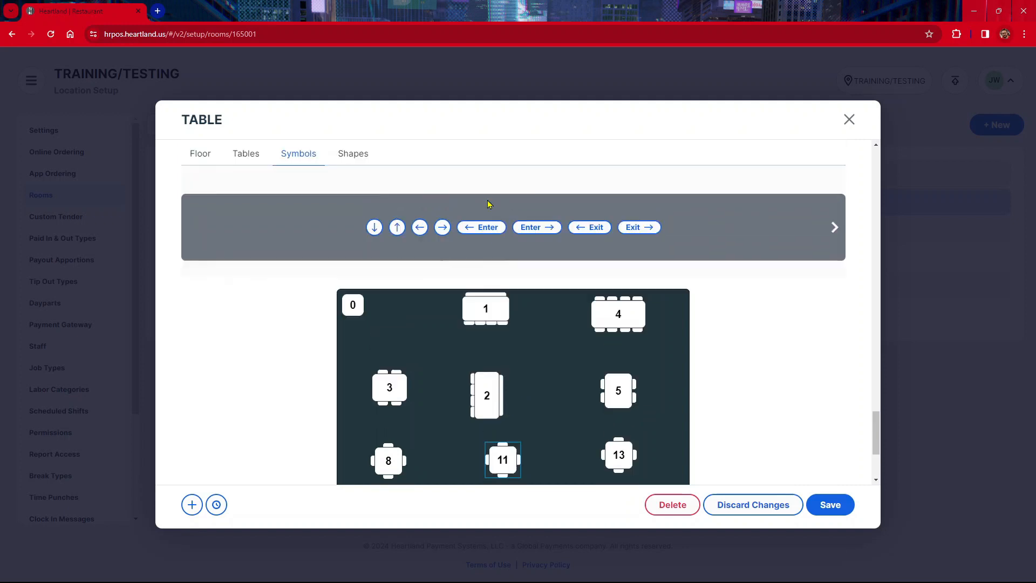
Step: Add a square shape to the room layout and place it just below table 1, between tables 3 and 1
left_click(376, 222)
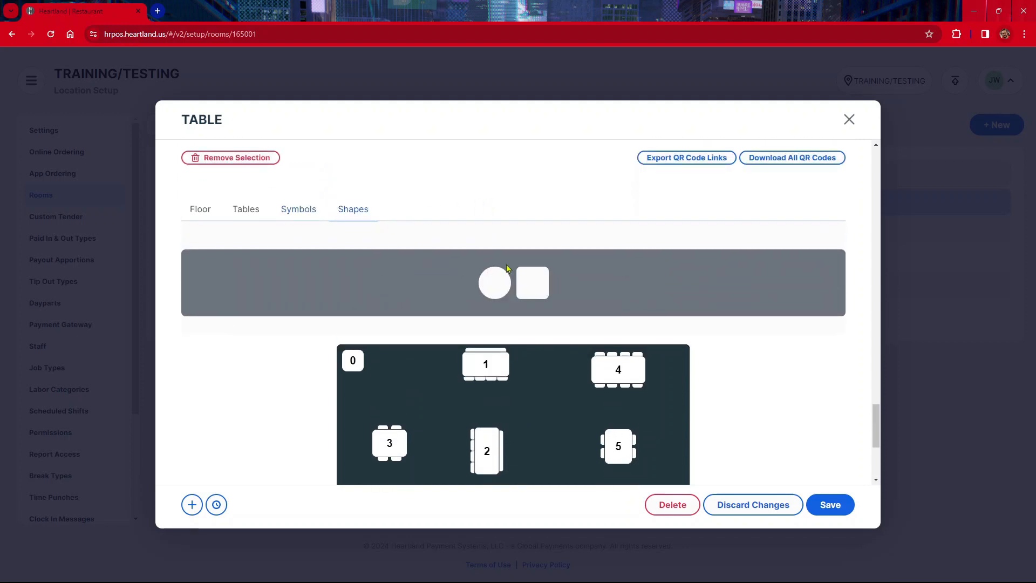
scroll(410, 232, "down", 3)
scroll(471, 220, "up", 1)
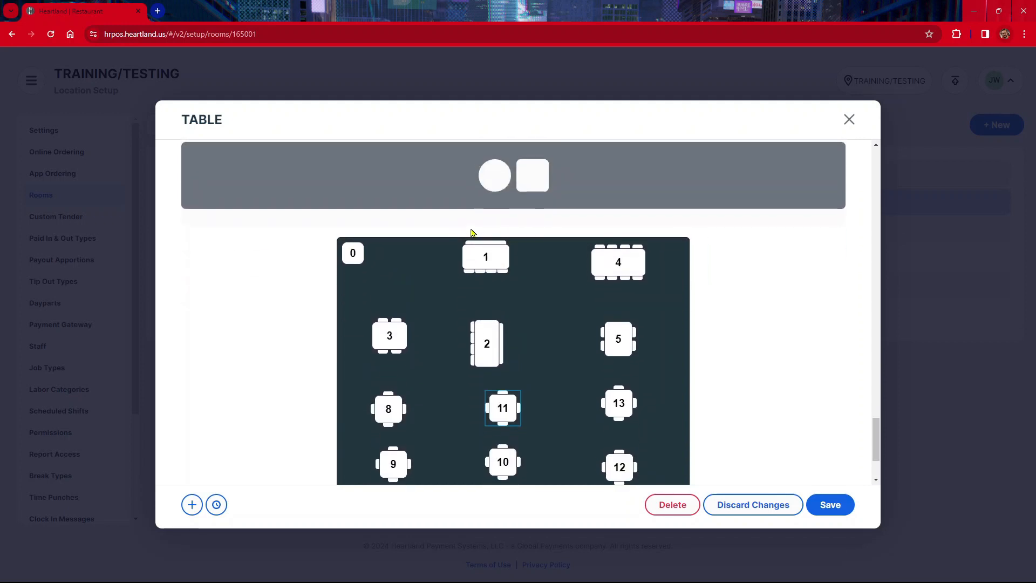
left_click(541, 190)
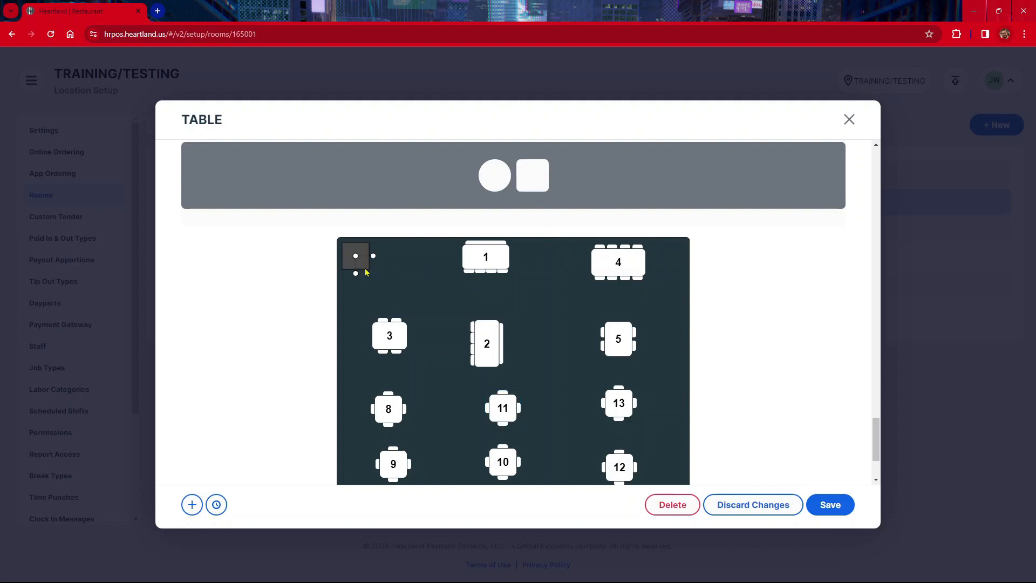
left_click_drag(366, 273, 456, 304)
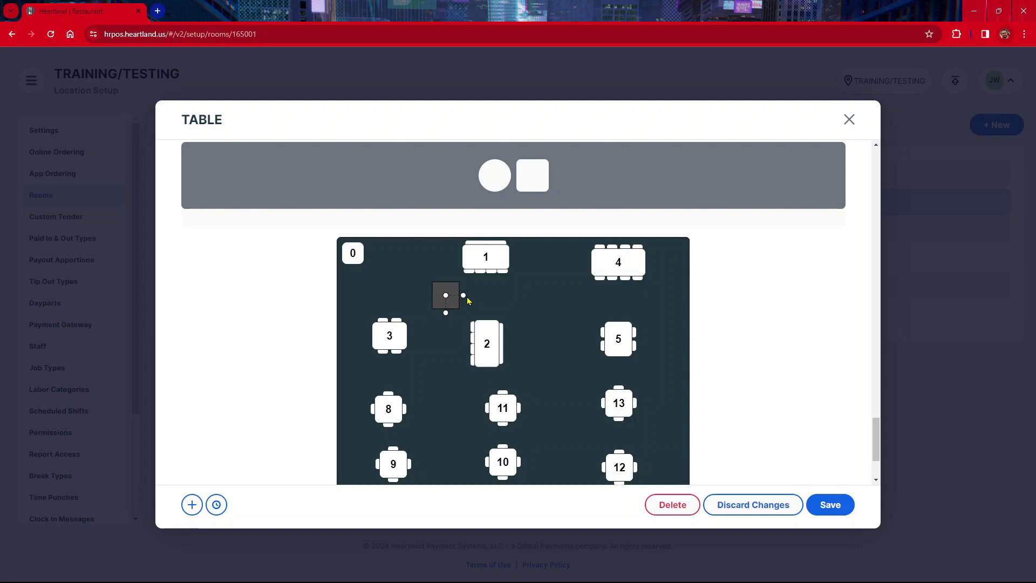
Step: Stretch the square into a long, thin, nearly level bar and position it between tables 1 and 4 and tables 2 and 5
left_click_drag(465, 298, 597, 301)
left_click_drag(440, 295, 464, 303)
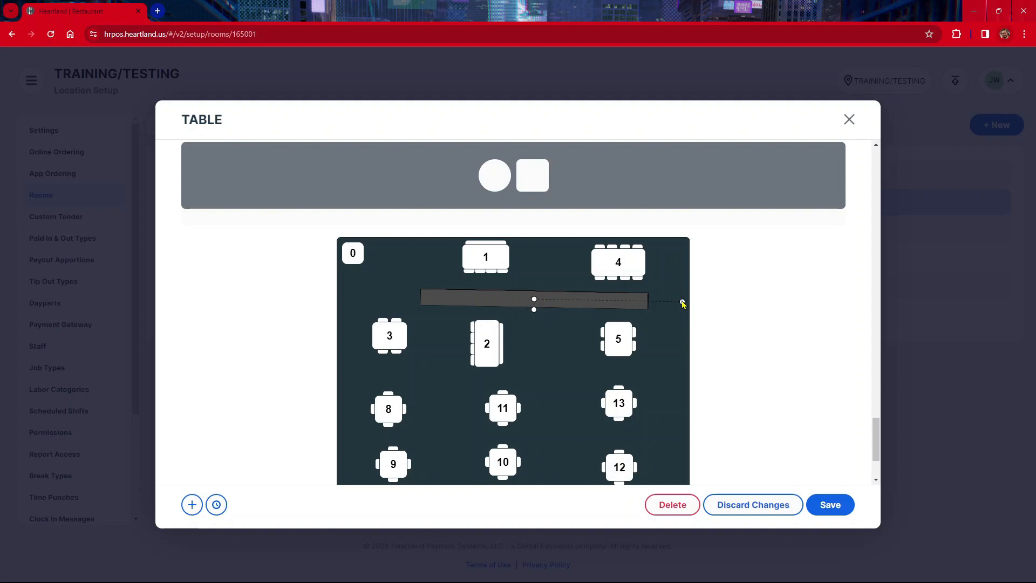
mouse_move(682, 303)
left_mouse_down()
mouse_move(681, 291)
mouse_move(681, 301)
left_mouse_up()
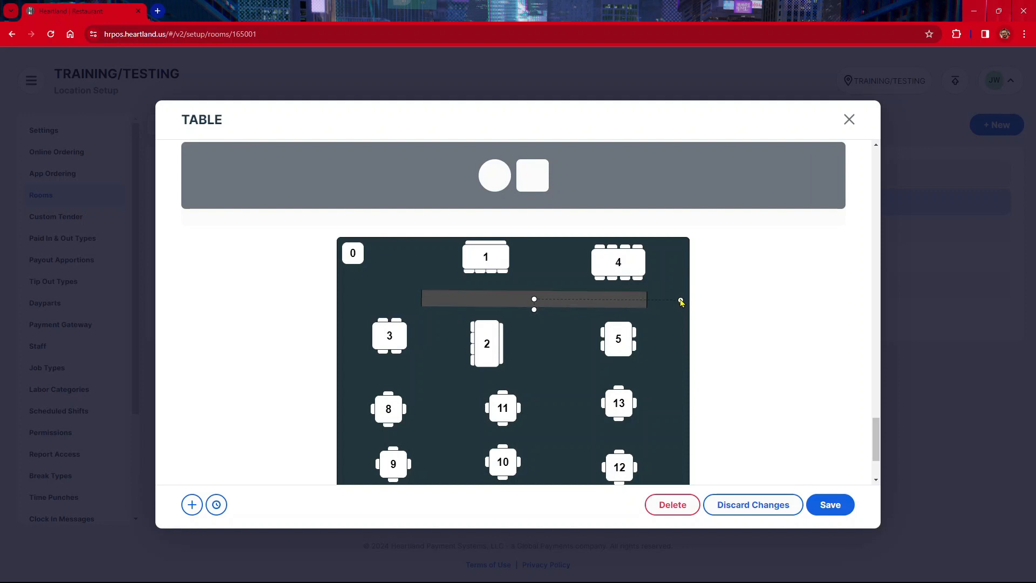
left_click_drag(496, 305, 512, 304)
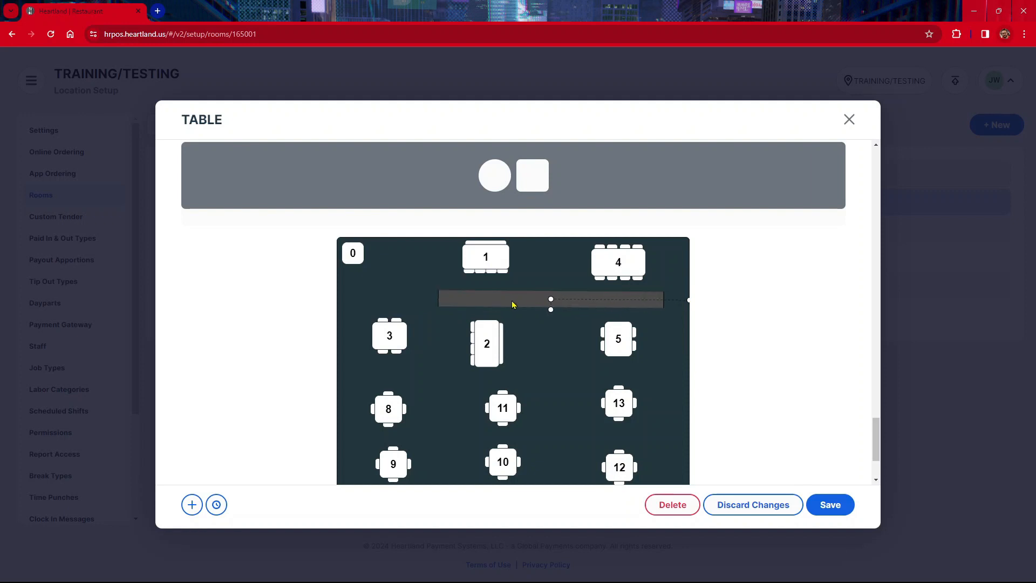
Step: Save and close the TABLE room, and publish the changes for the location
scroll(530, 316, "up", 2)
scroll(509, 271, "down", 4)
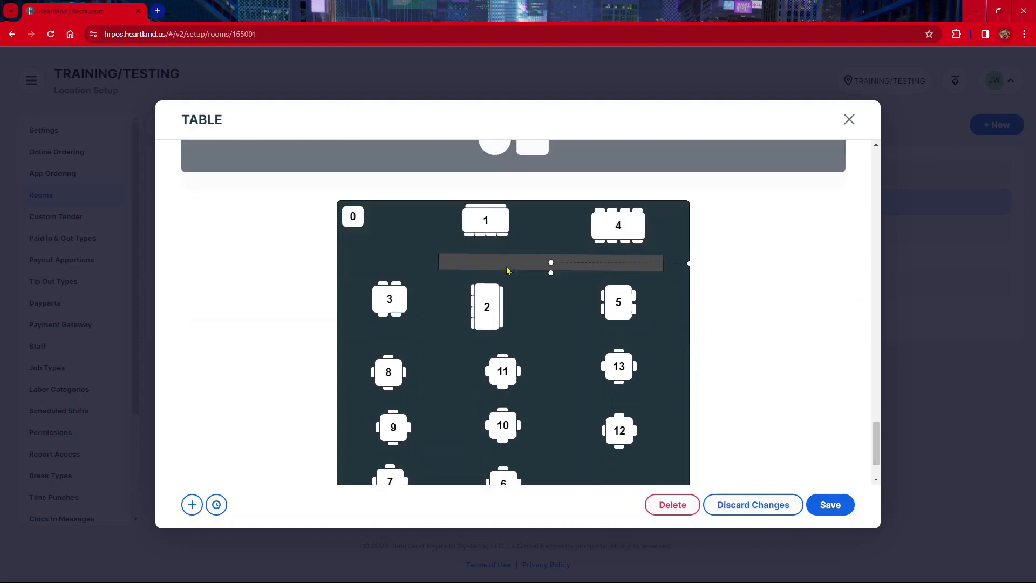
scroll(508, 279, "up", 5)
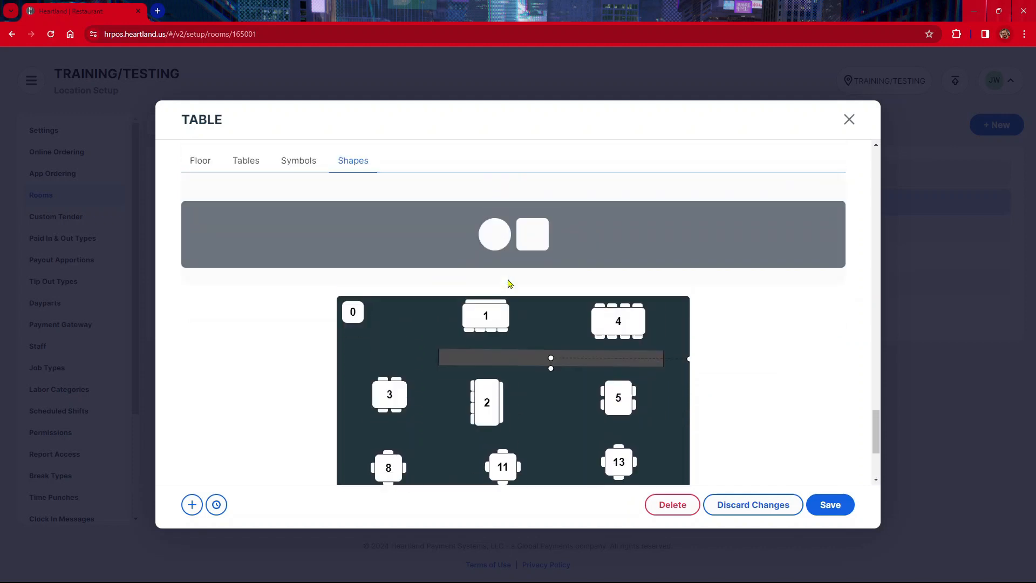
scroll(509, 282, "down", 3)
scroll(508, 282, "up", 2)
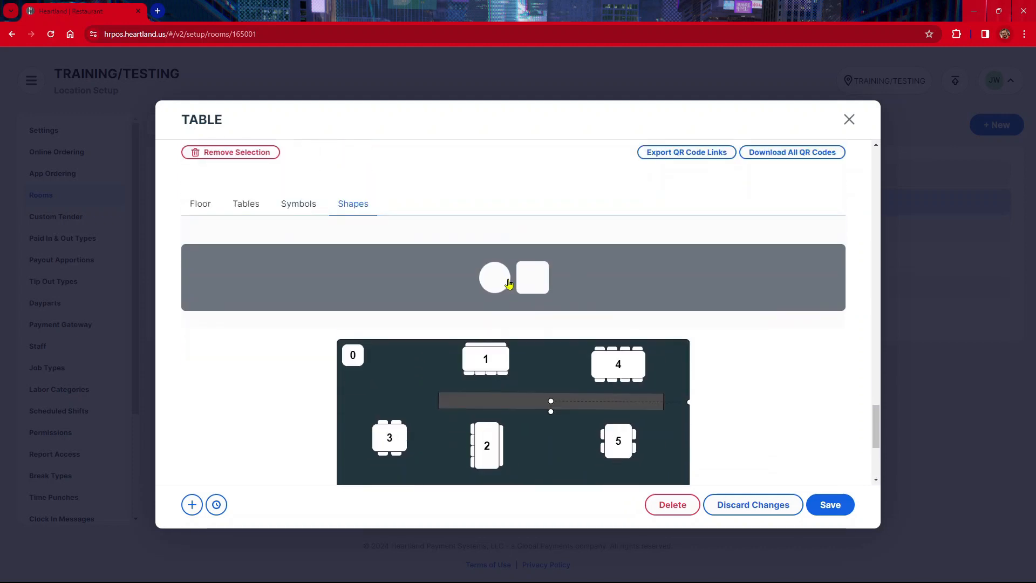
left_click(841, 505)
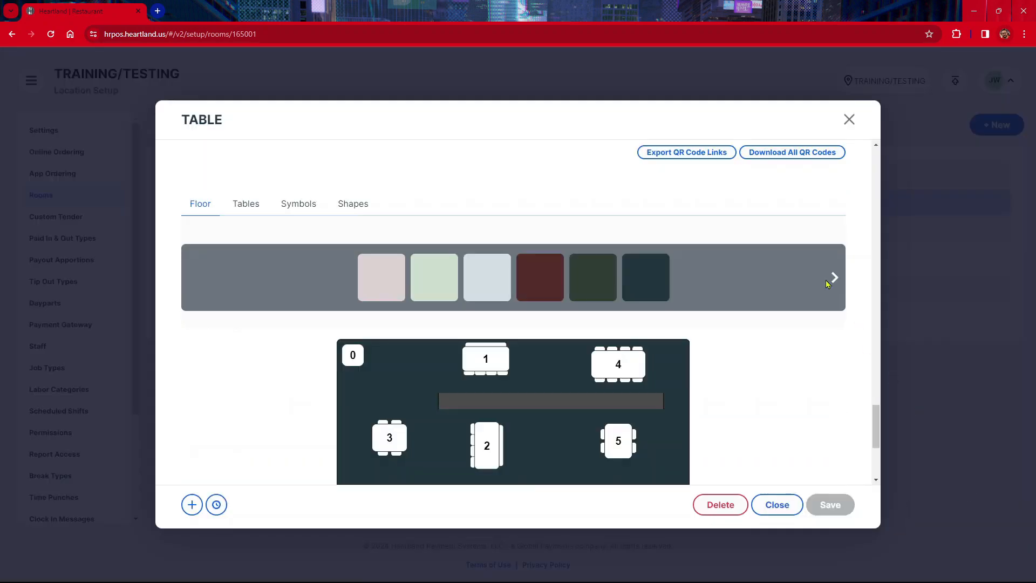
left_click(849, 120)
left_click(950, 84)
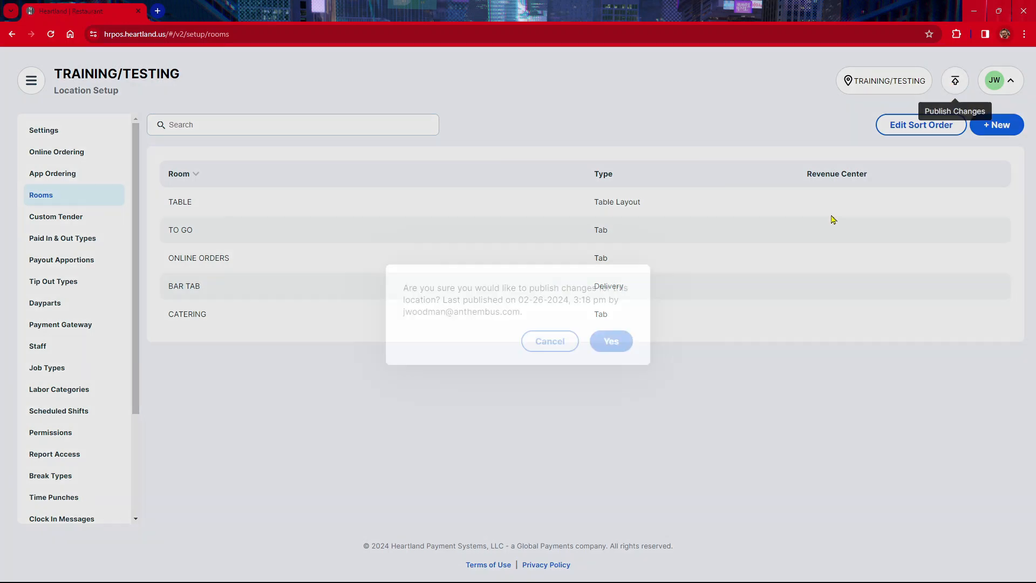
left_click(610, 342)
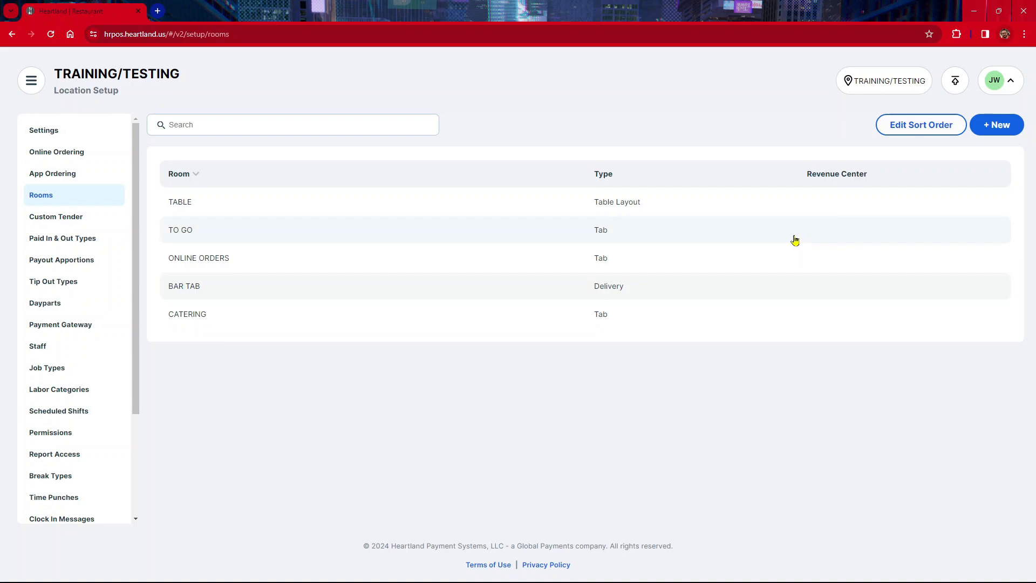
Step: Reopen the TABLE room's layout and select table 6 to view its name and selection options
left_click(250, 206)
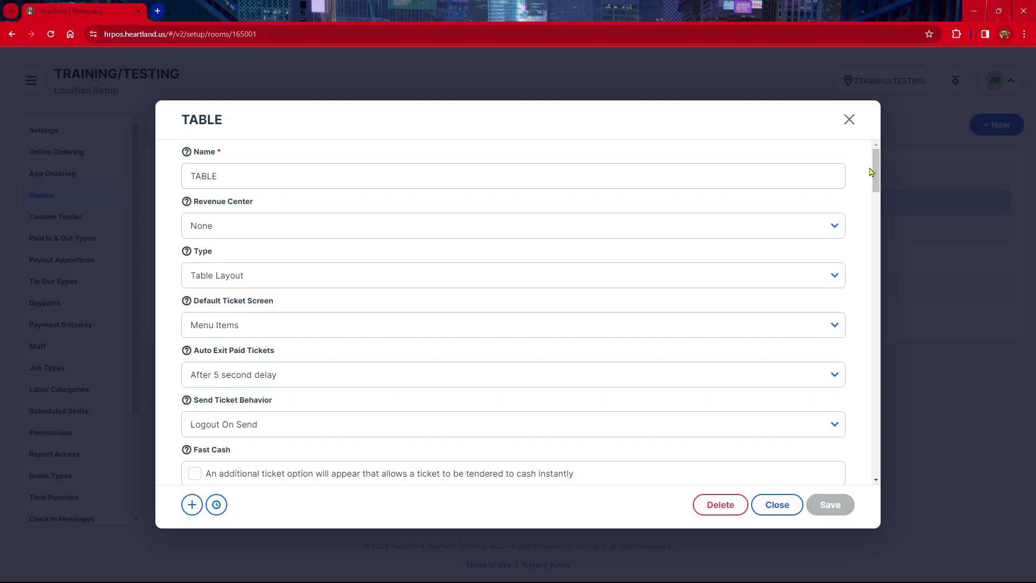
left_click_drag(876, 170, 882, 452)
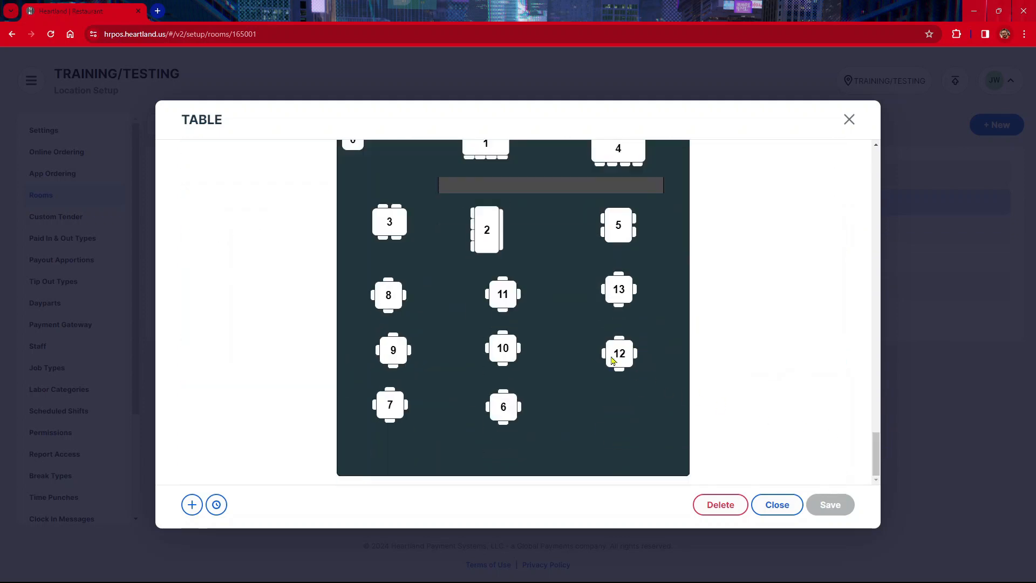
left_click(505, 409)
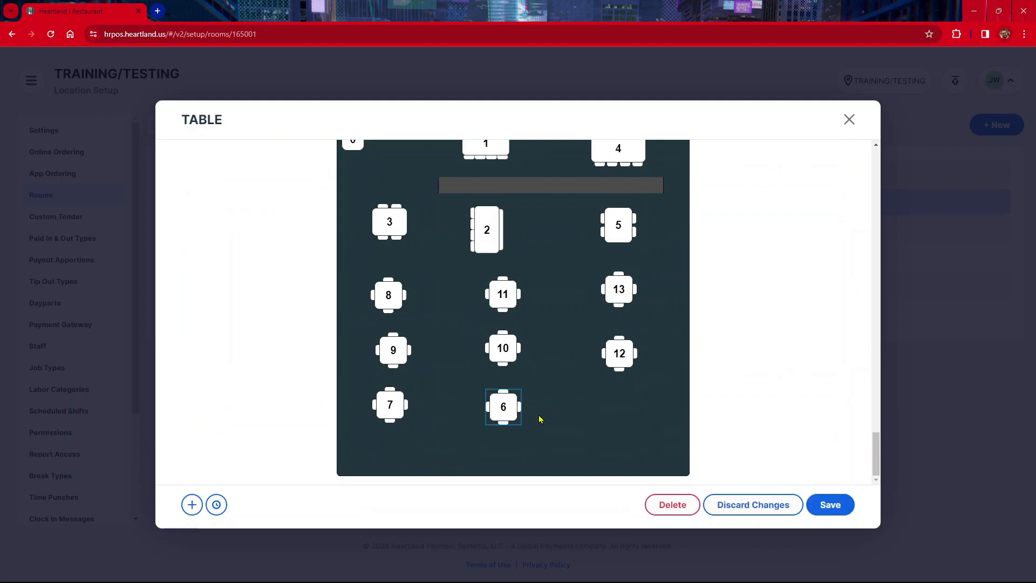
scroll(587, 403, "up", 7)
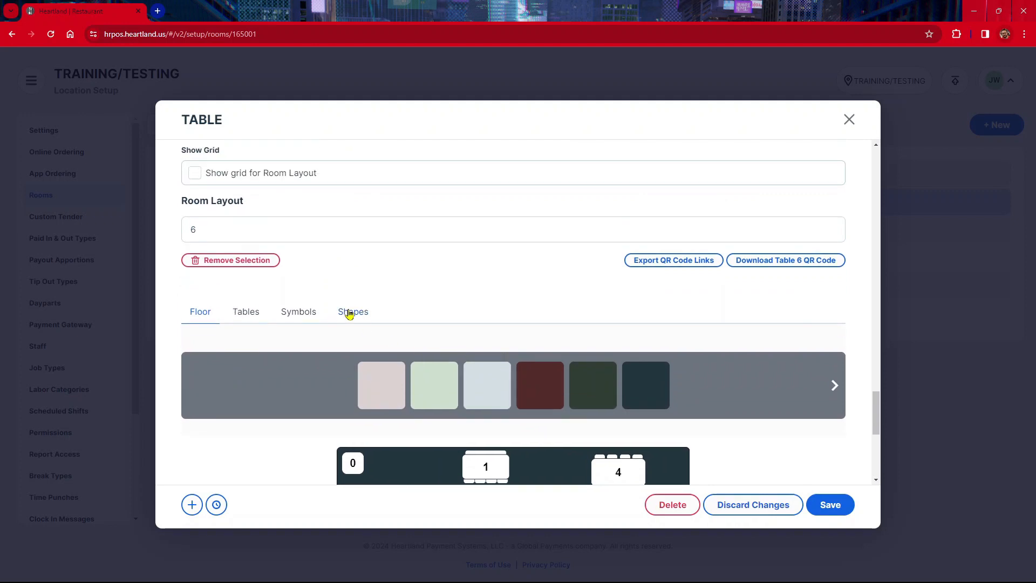
Step: Try renaming table 1 as 15 and as A1, clearing the name each time
left_click(496, 465)
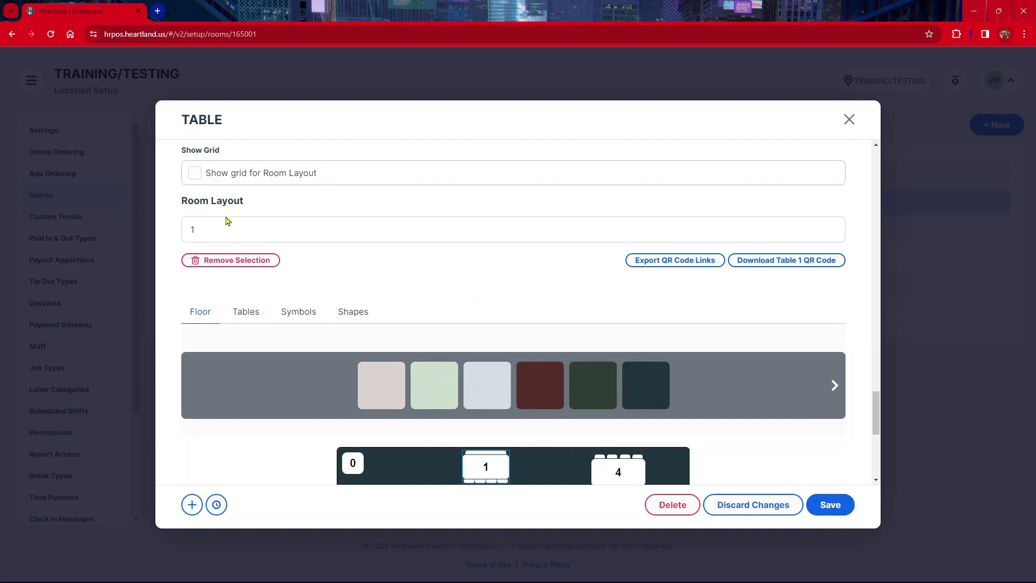
scroll(380, 293, "down", 1)
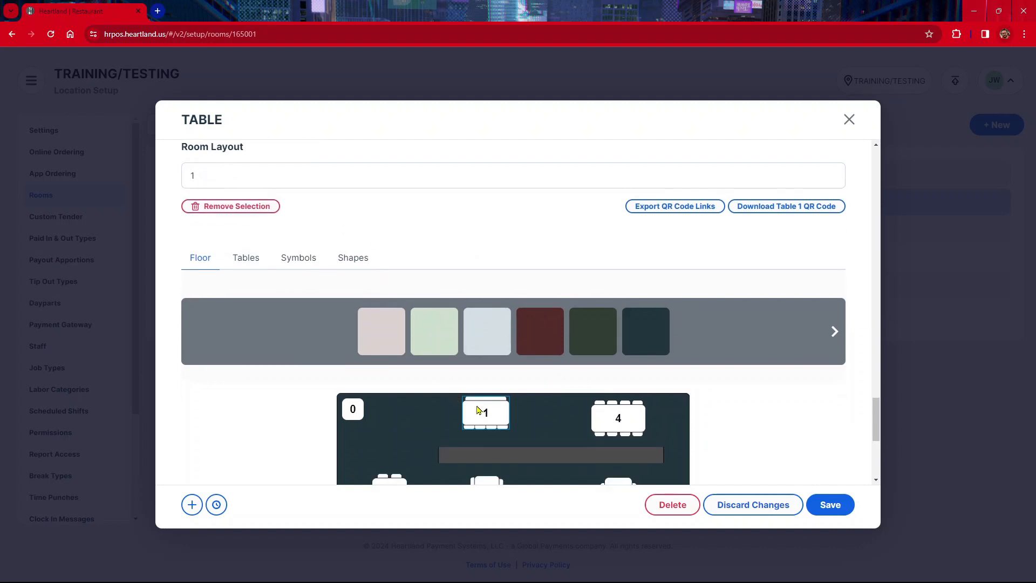
double_click(182, 177)
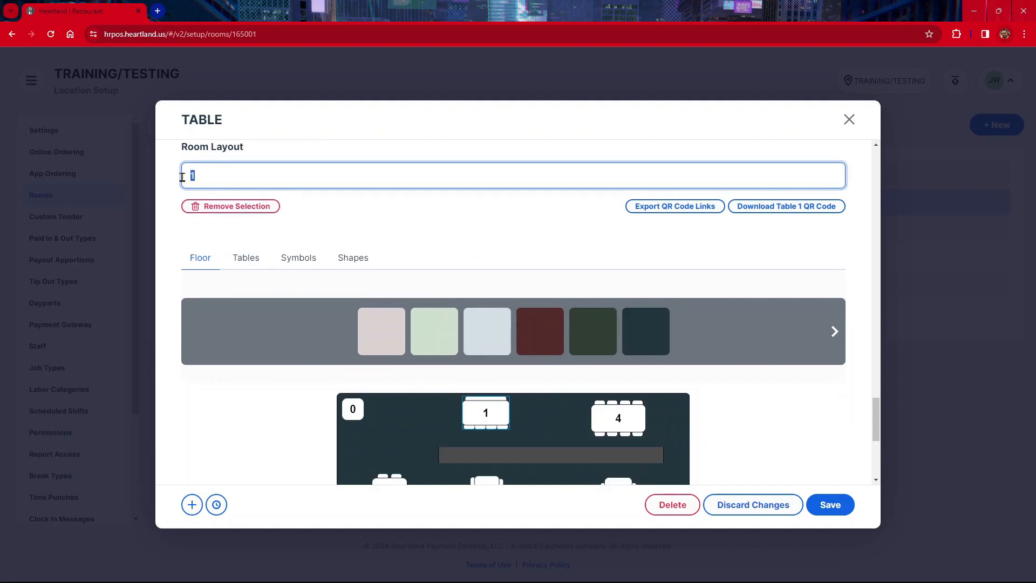
type("15")
key("BackSpace")
key("BackSpace")
type("a")
key("BackSpace")
type("A1")
key("BackSpace")
key("BackSpace")
Step: Remove table 1 from the layout, then discard the unsaved changes and close the room
left_click(474, 424)
left_click(253, 210)
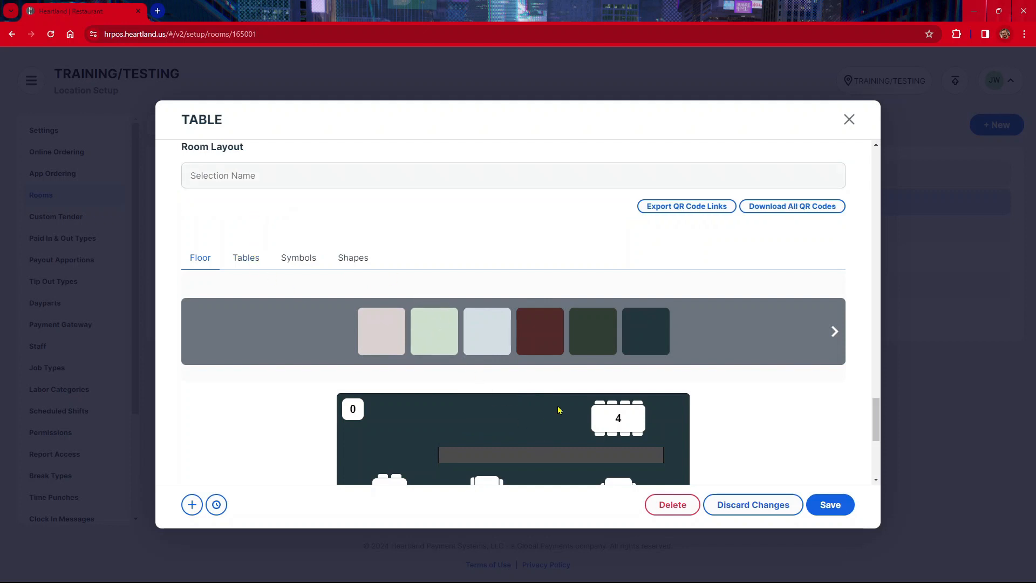
scroll(559, 410, "down", 4)
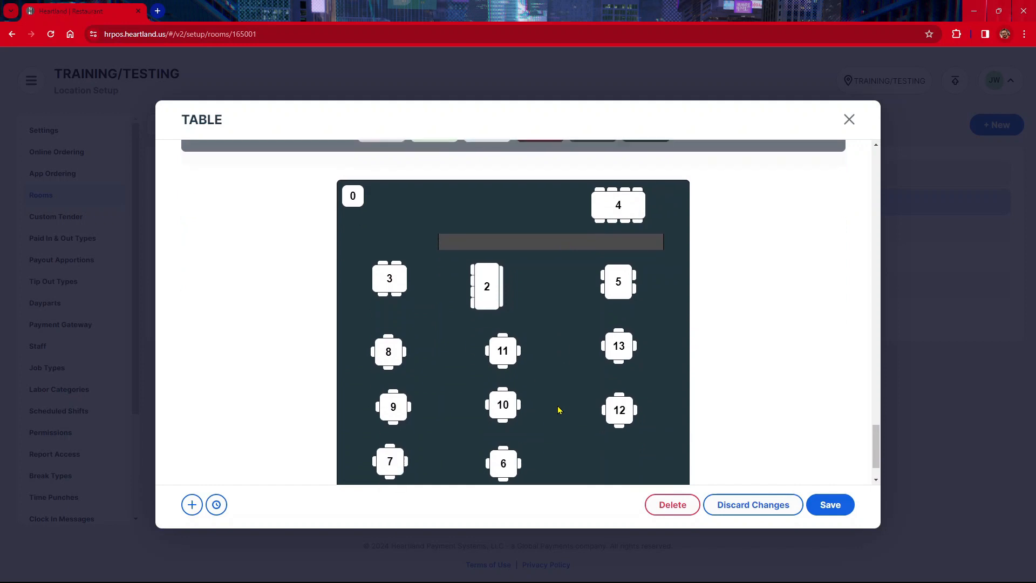
scroll(559, 410, "down", 1)
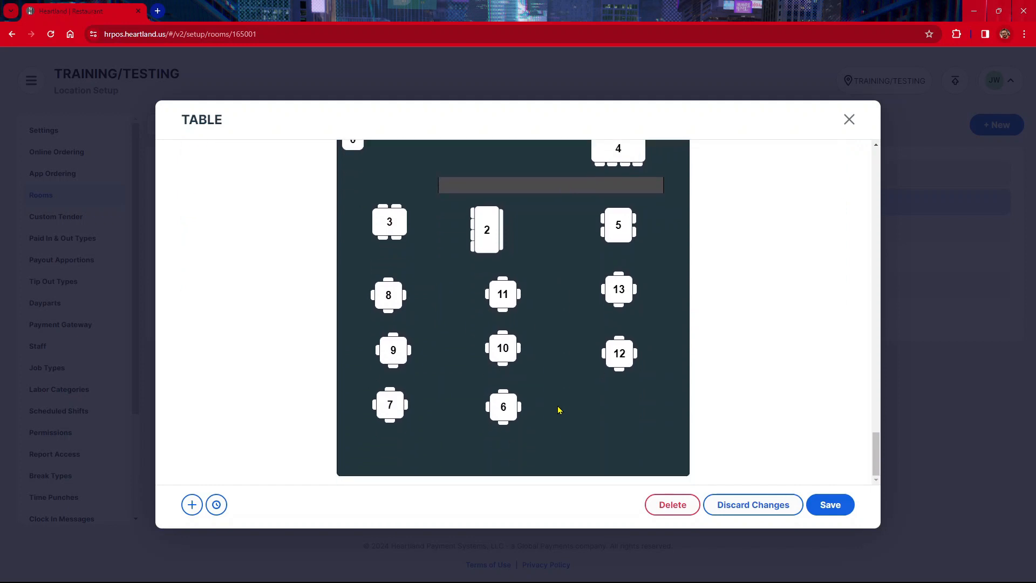
left_click(759, 505)
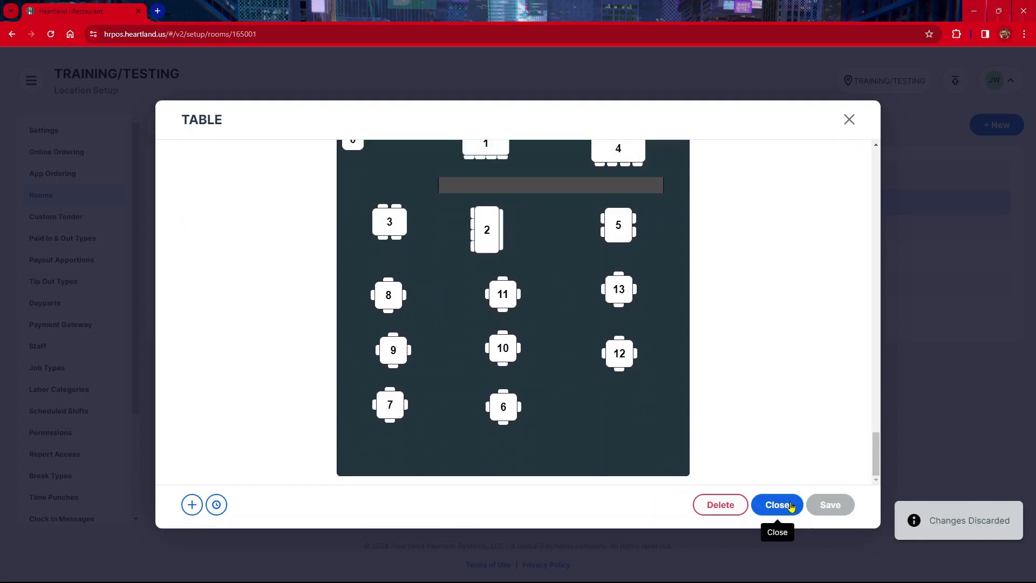
left_click(780, 505)
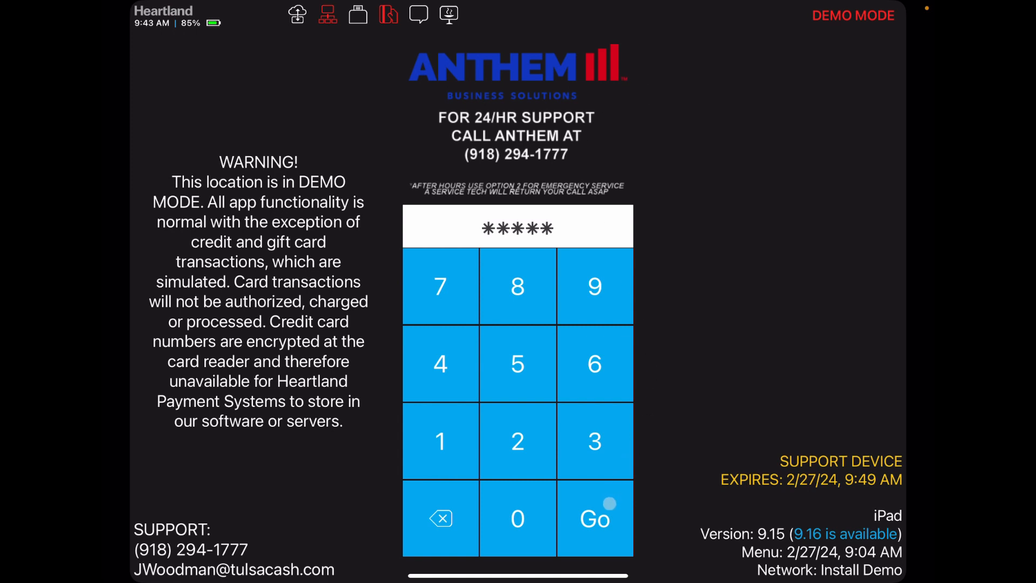
Step: Switch to the Heartland app on the iPad, log in with the staff PIN and open a ticket for table 10
left_click(609, 503)
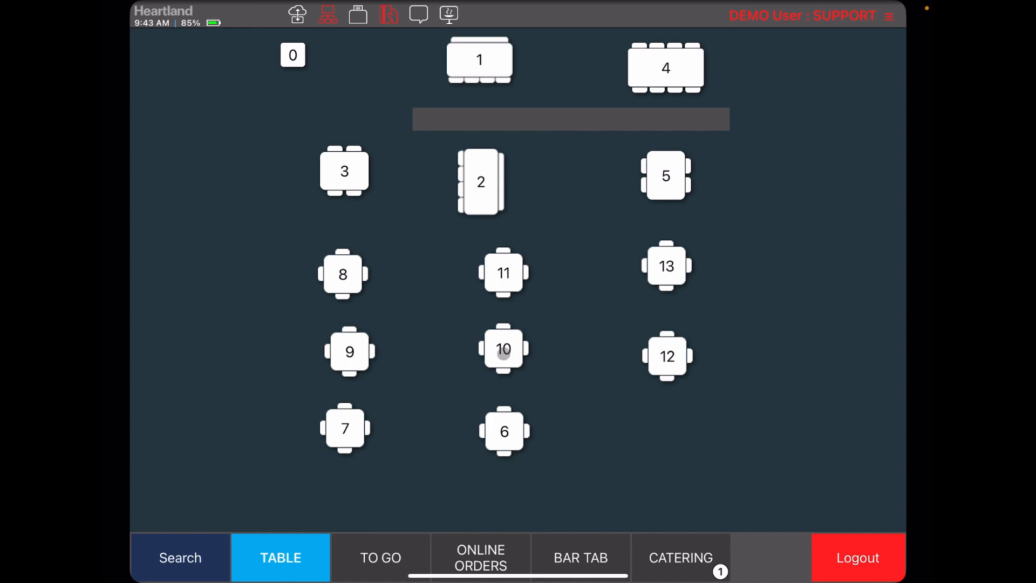
left_click(503, 352)
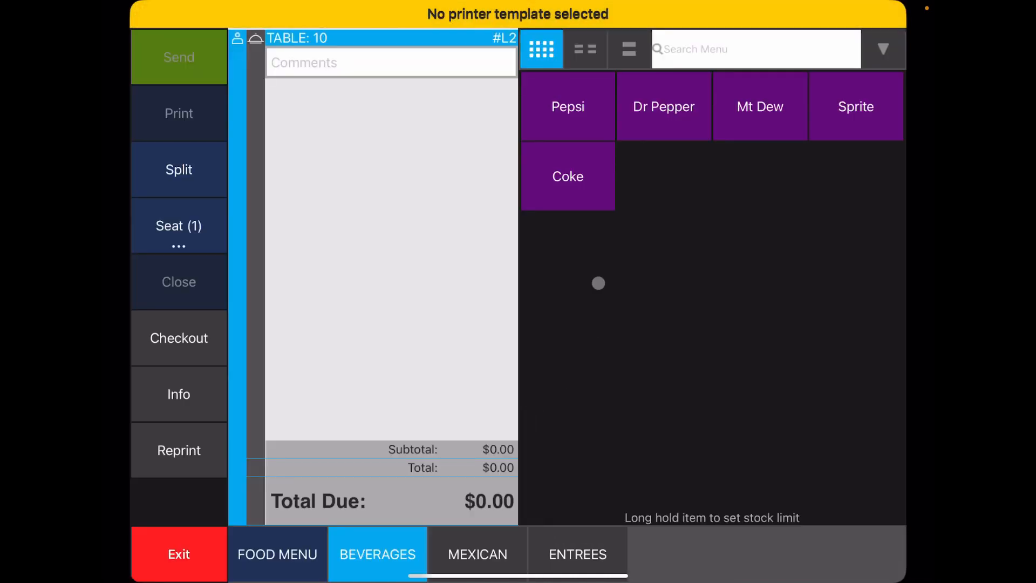